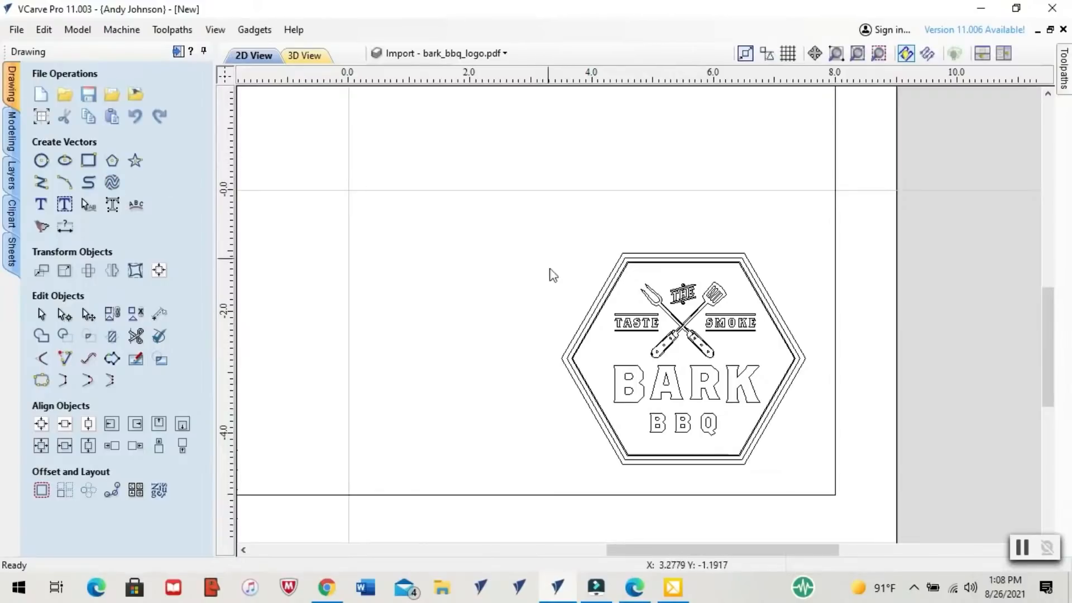
pyautogui.scroll(4, 706, 354)
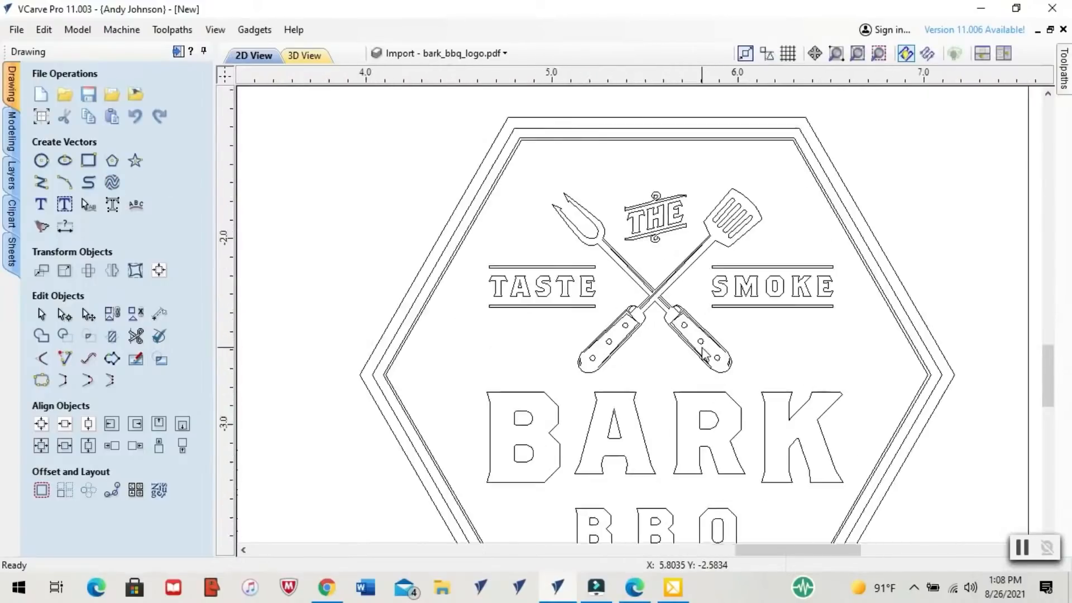
pyautogui.scroll(-5, 629, 381)
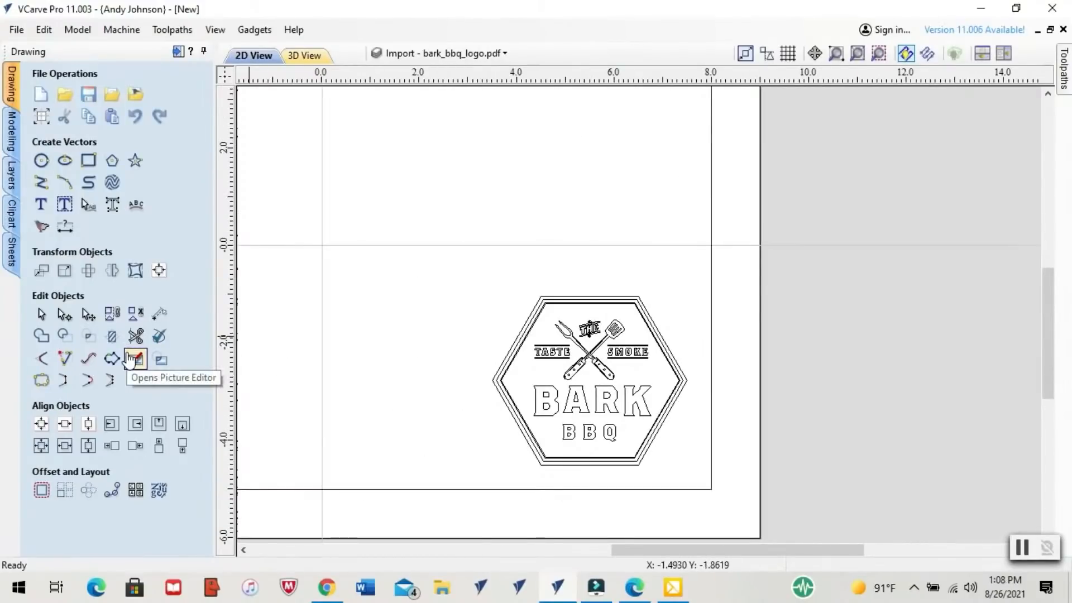
pyautogui.scroll(-3, 519, 327)
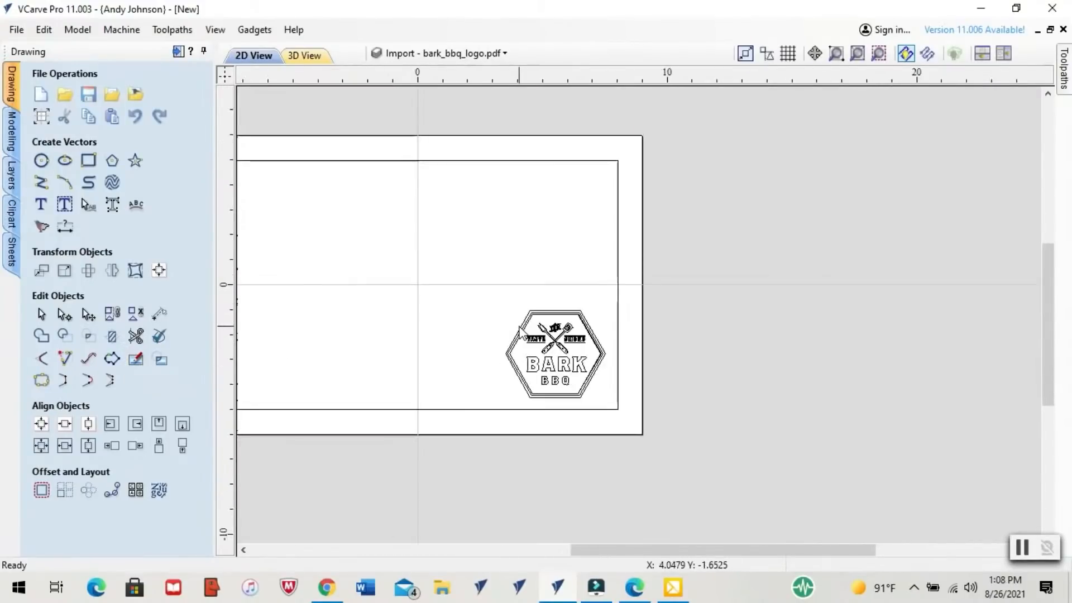
pyautogui.moveTo(719, 550); pyautogui.dragTo(661, 549)
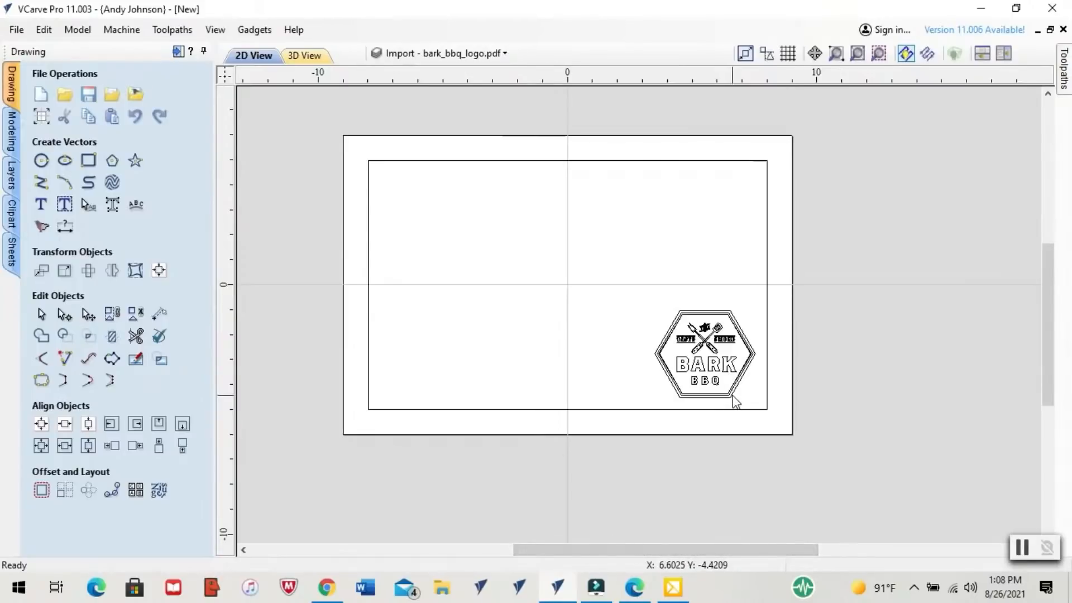
# Calculate a V-Carve toolpath for the logo's outermost hexagon with a start depth of 0 and a flat depth of 0.2 inches
pyautogui.scroll(2, 735, 393)
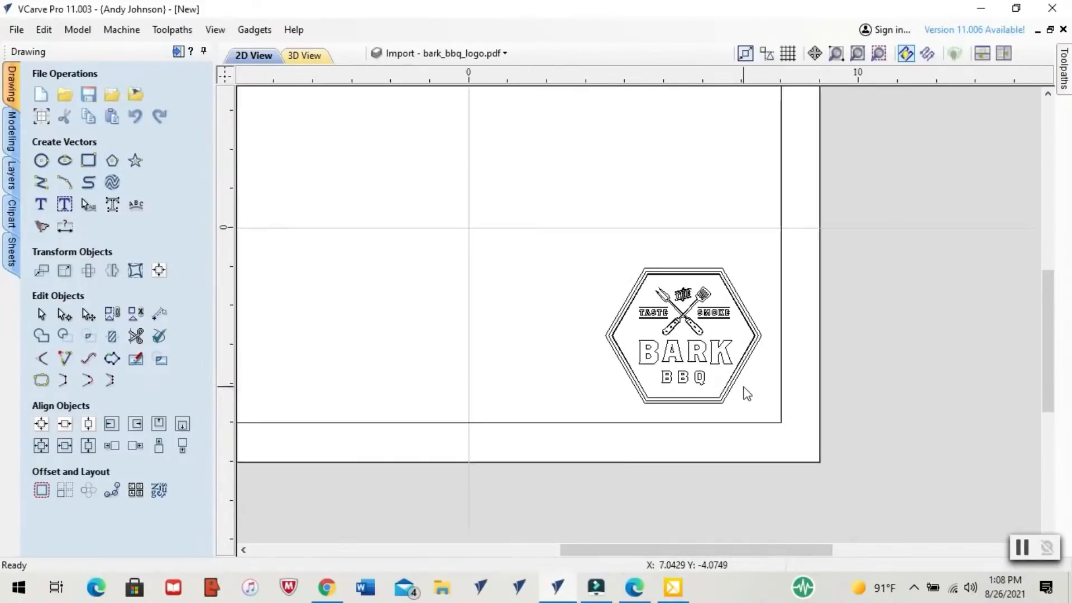
pyautogui.click(741, 382)
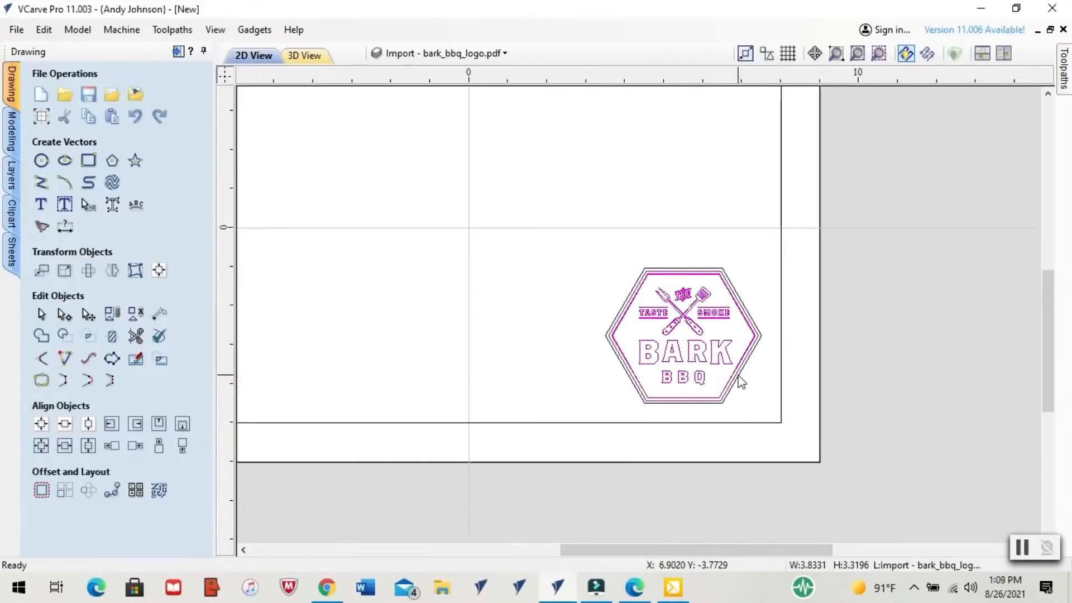
pyautogui.scroll(3, 747, 366)
pyautogui.click(749, 364)
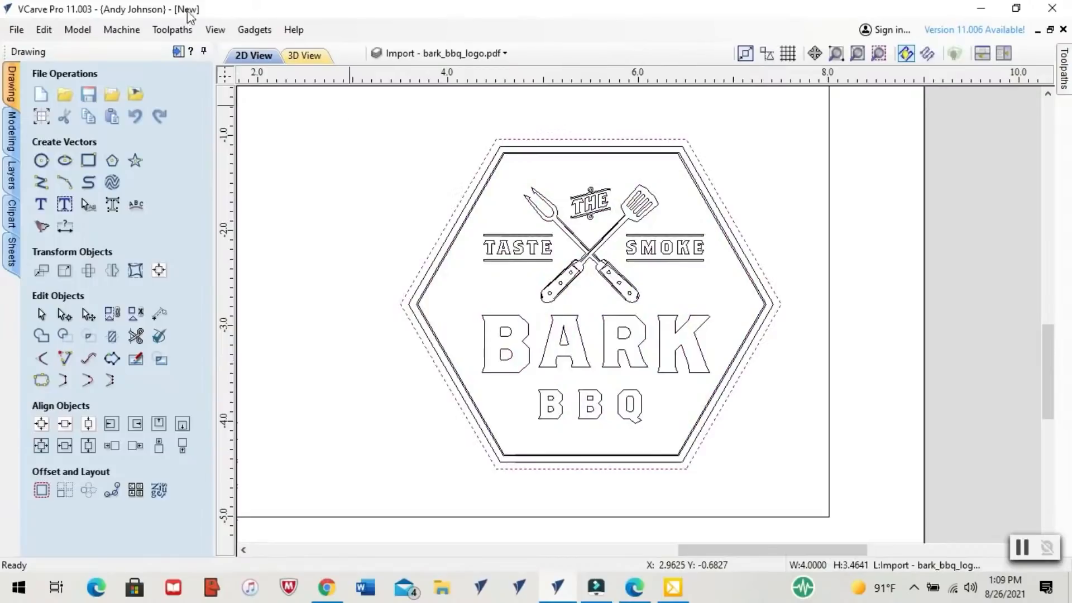
pyautogui.click(177, 52)
pyautogui.click(873, 197)
pyautogui.write('0')
pyautogui.press('Tab')
pyautogui.press('Tab')
pyautogui.write('.')
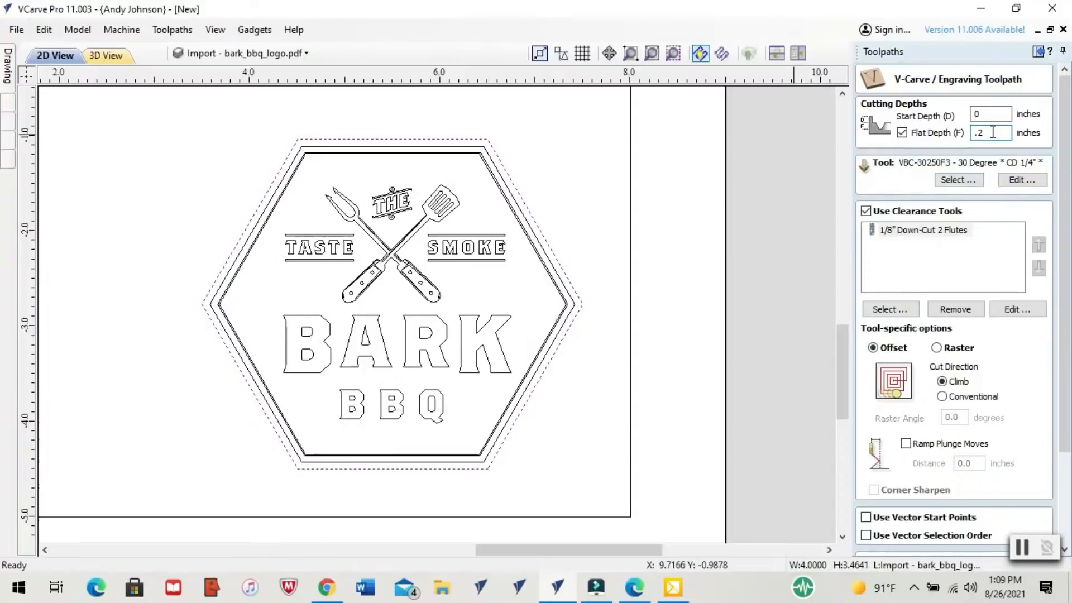
pyautogui.press('Return')
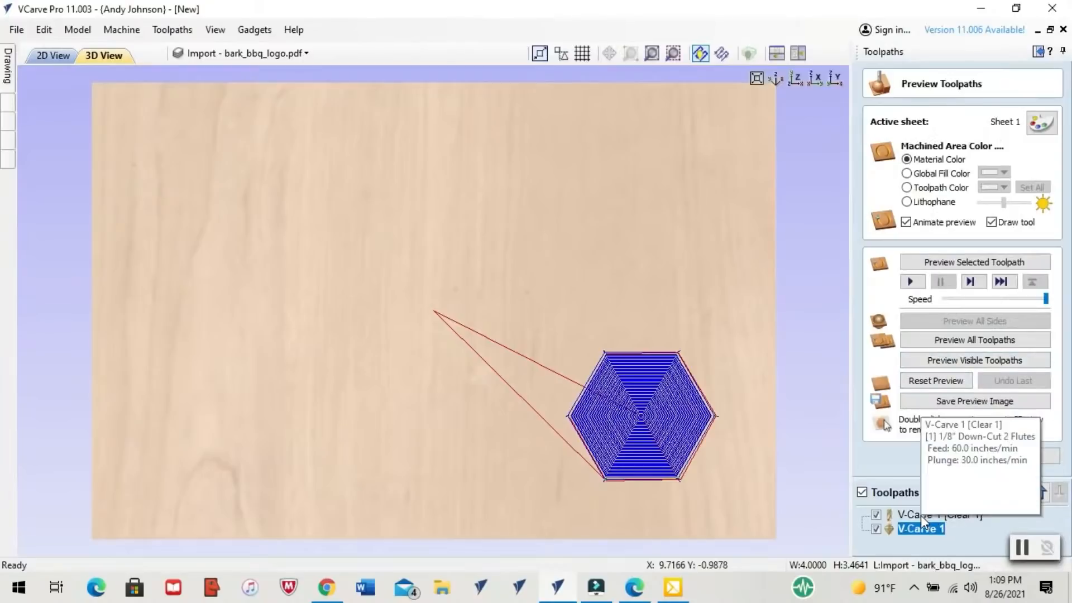
# Rename the outer hexagon's 1/8-inch clearance toolpath as 1po125
pyautogui.rightClick(942, 515)
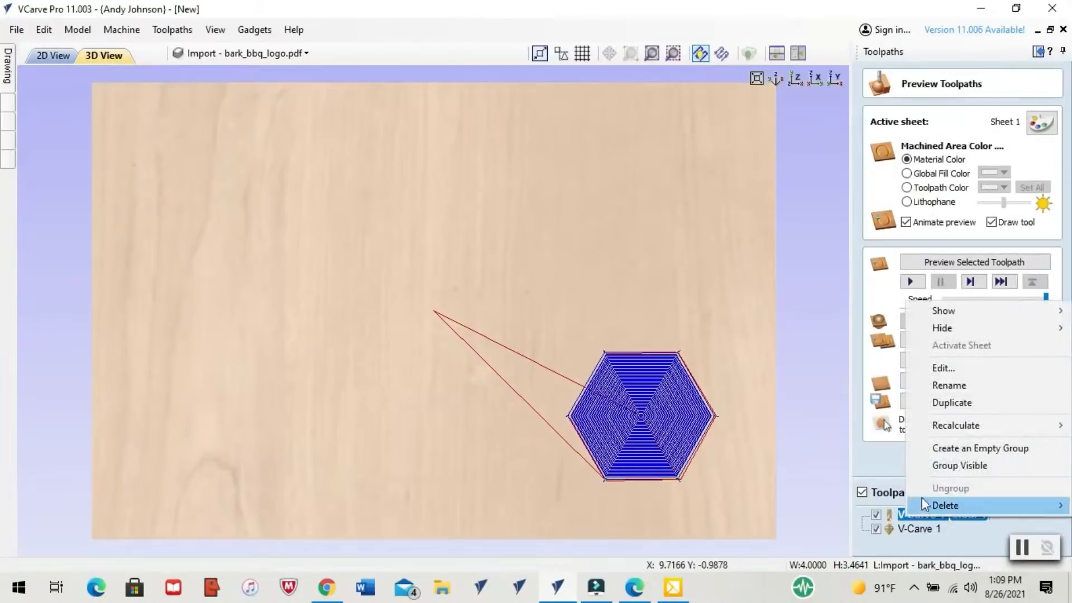
pyautogui.click(944, 387)
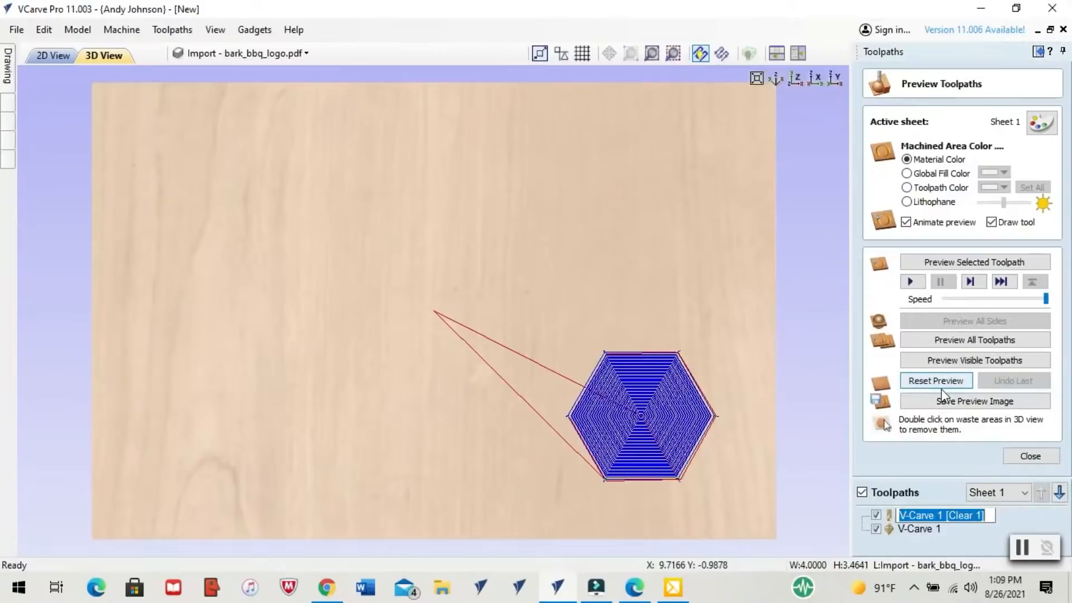
pyautogui.write('1po125')
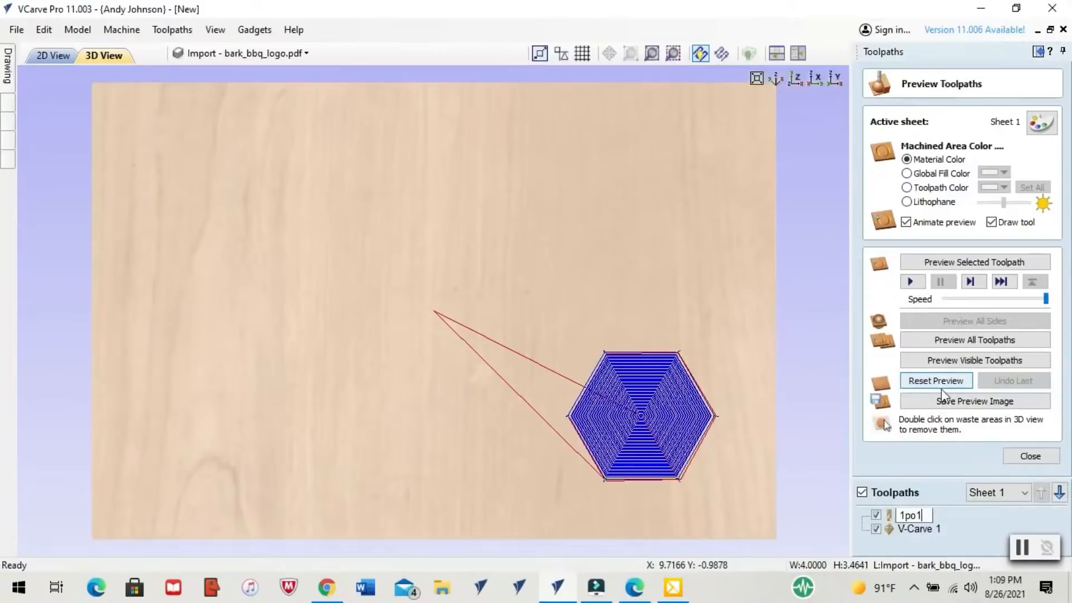
pyautogui.press('Return')
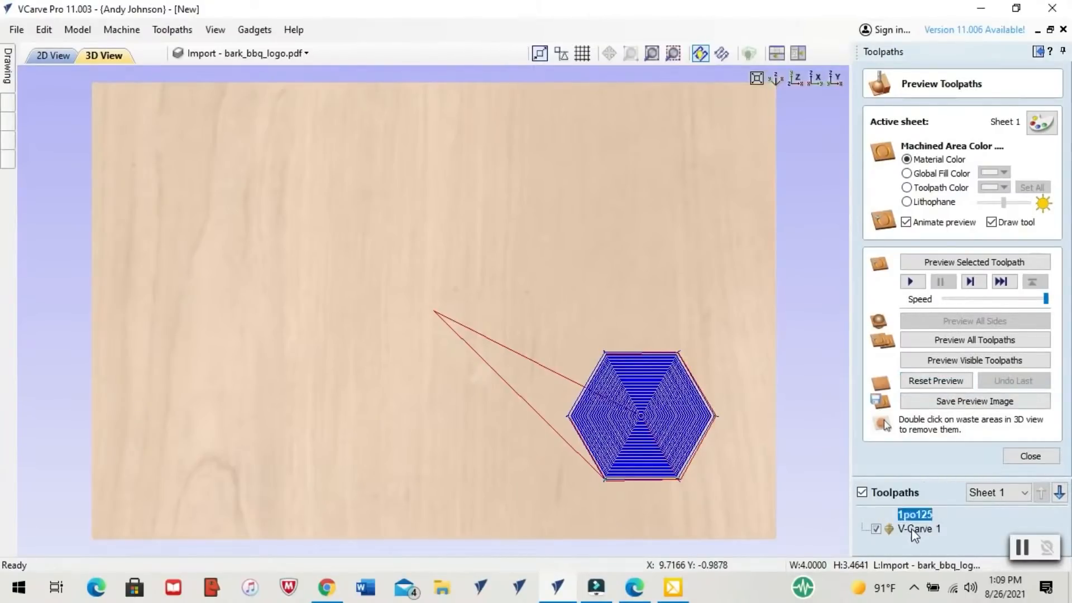
# Rename the outer hexagon's 30-degree V-carve toolpath as 1po30d
pyautogui.rightClick(911, 528)
pyautogui.click(930, 408)
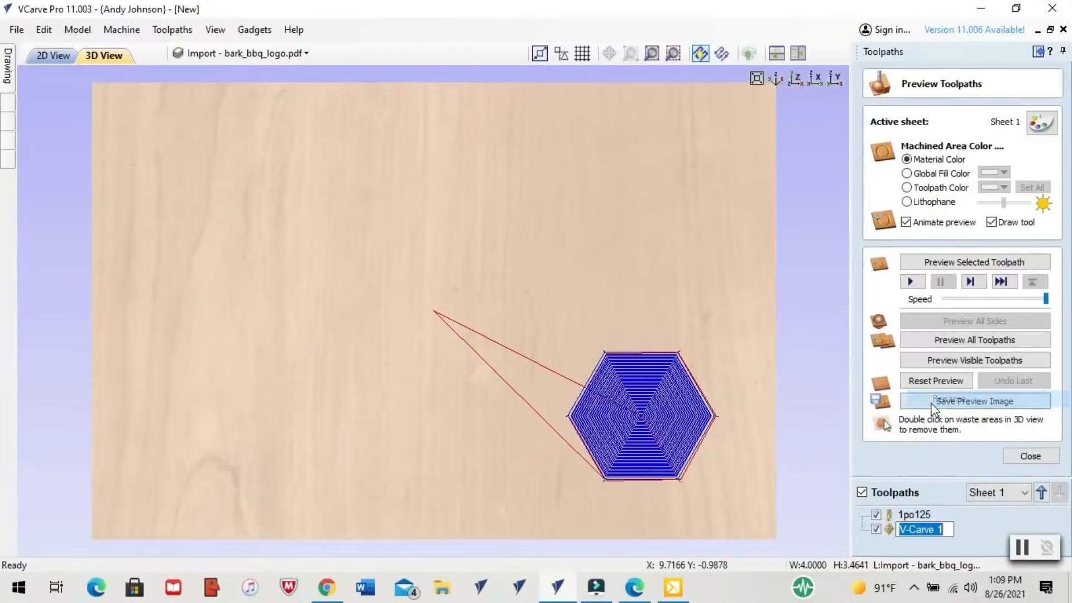
pyautogui.write('1po30d')
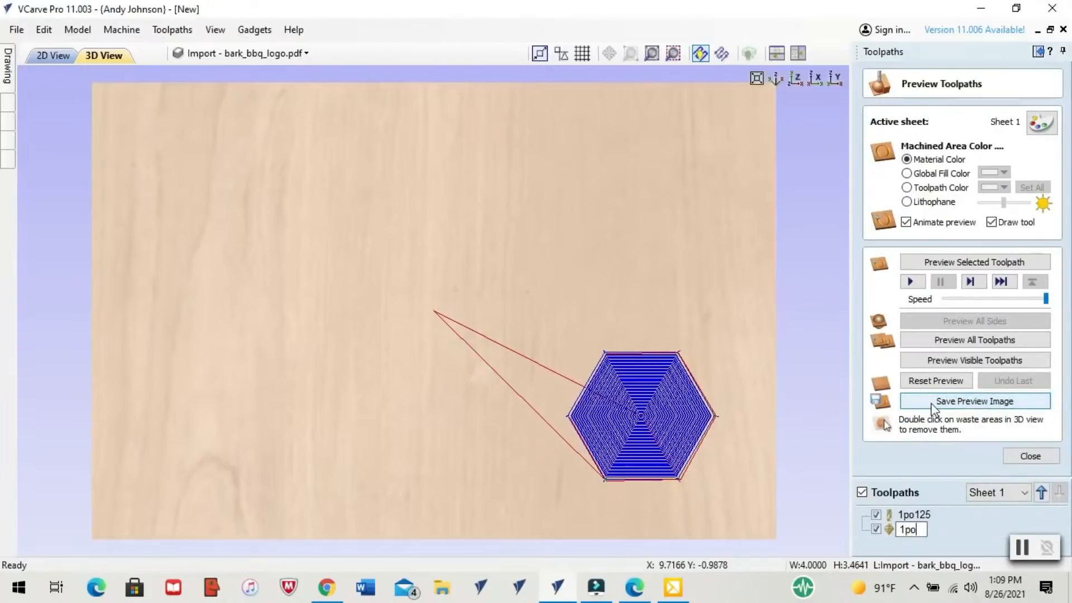
pyautogui.press('Return')
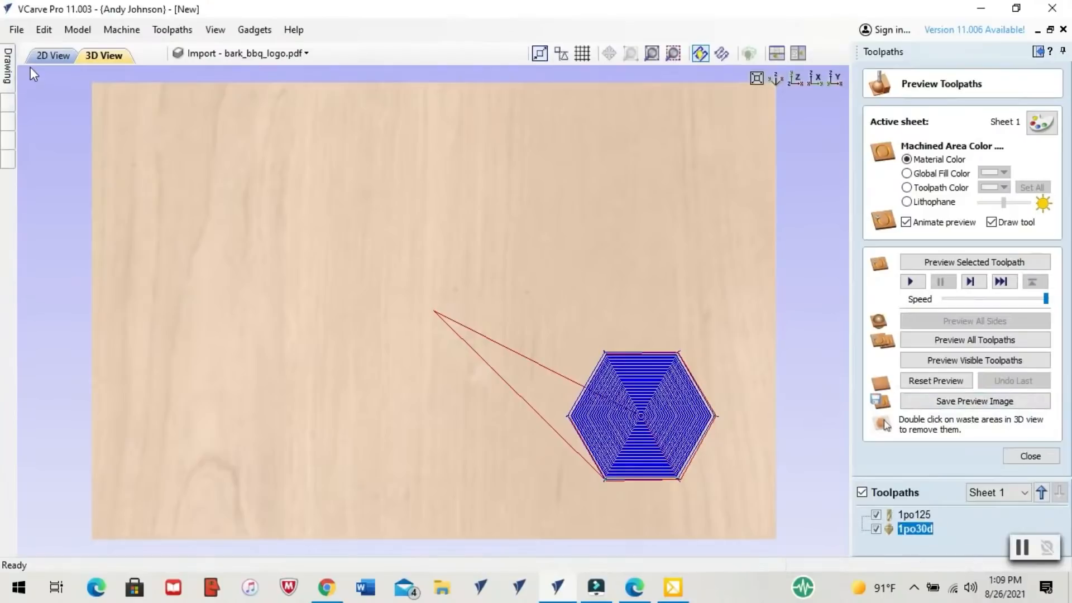
# Hide the existing toolpaths, then calculate and preview a V-Carve toolpath with a 0.2-inch flat depth for the grouped artwork inside the outer hexagon
pyautogui.click(53, 55)
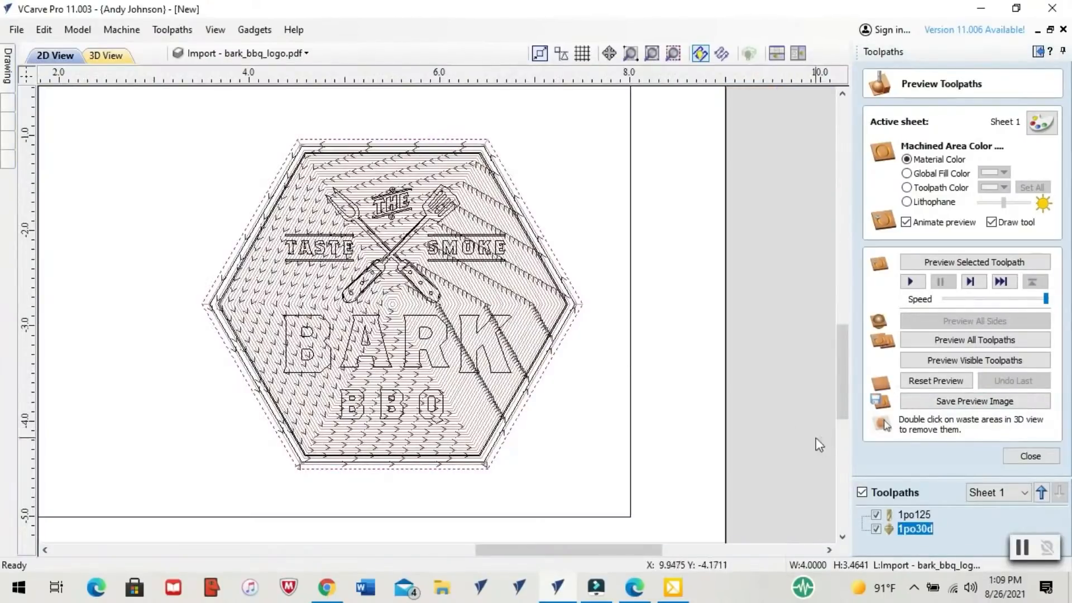
pyautogui.click(862, 492)
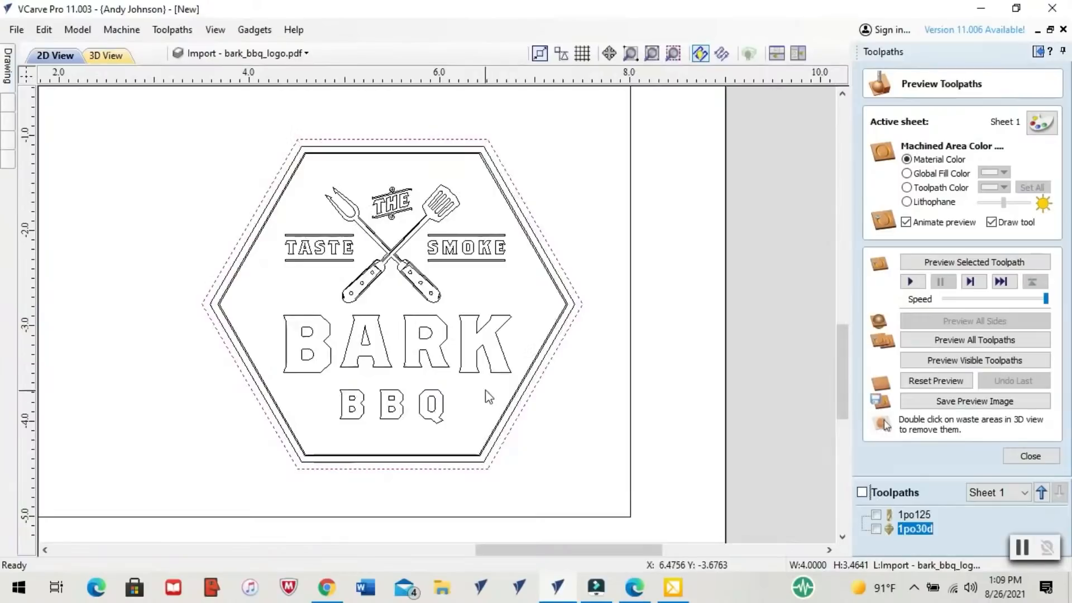
pyautogui.click(504, 378)
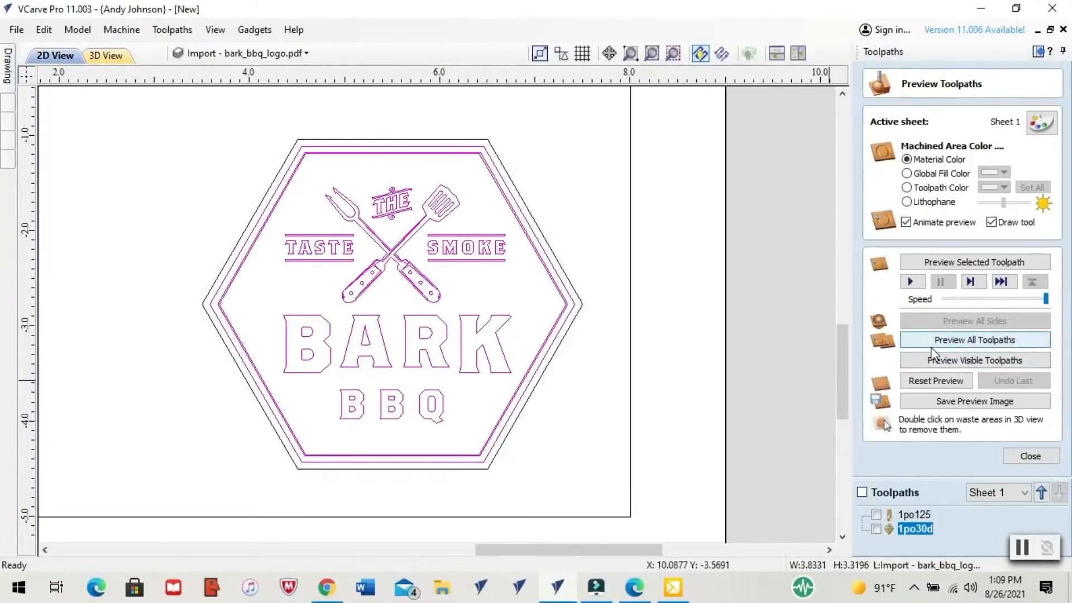
pyautogui.click(1030, 456)
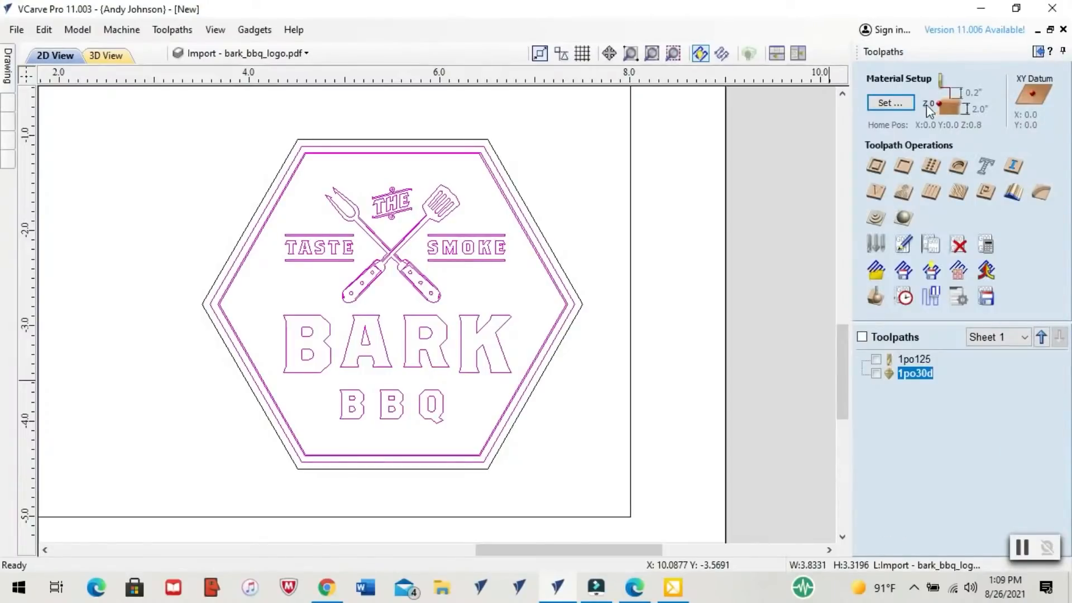
pyautogui.click(876, 192)
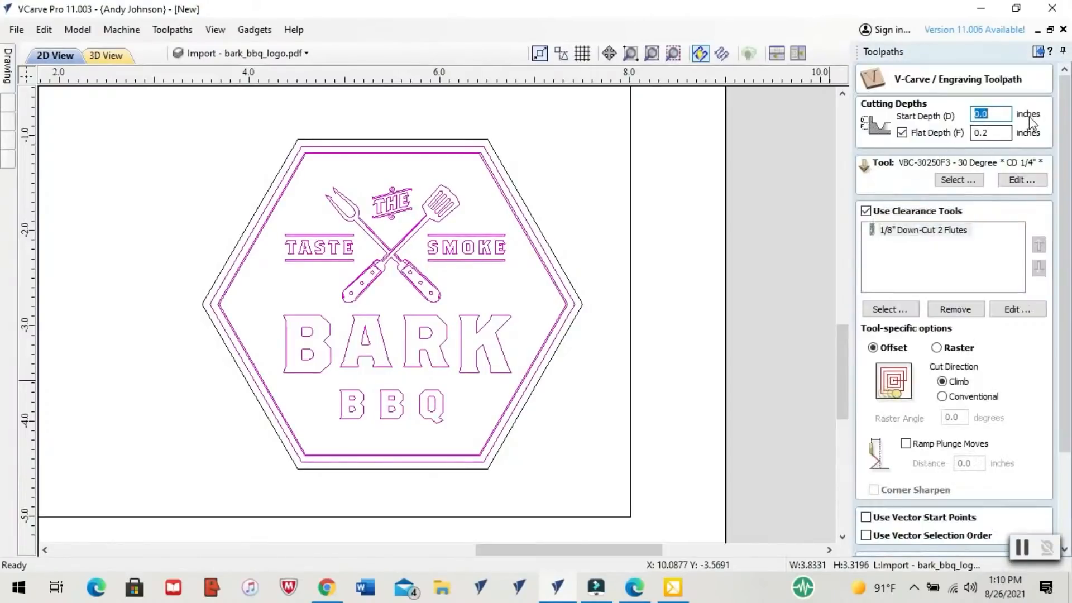
pyautogui.press('Return')
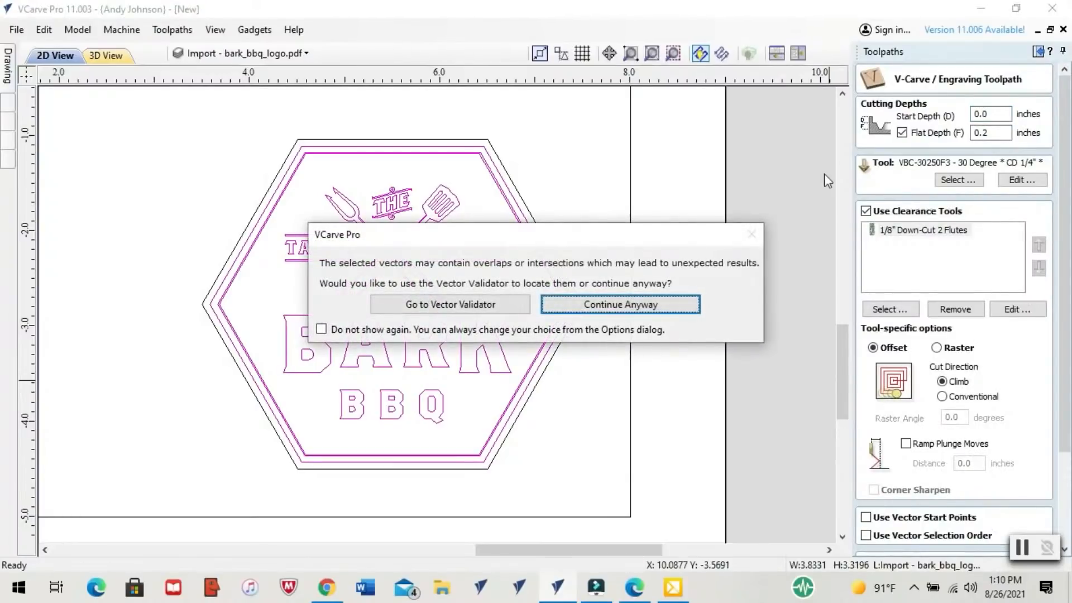
pyautogui.press('Return')
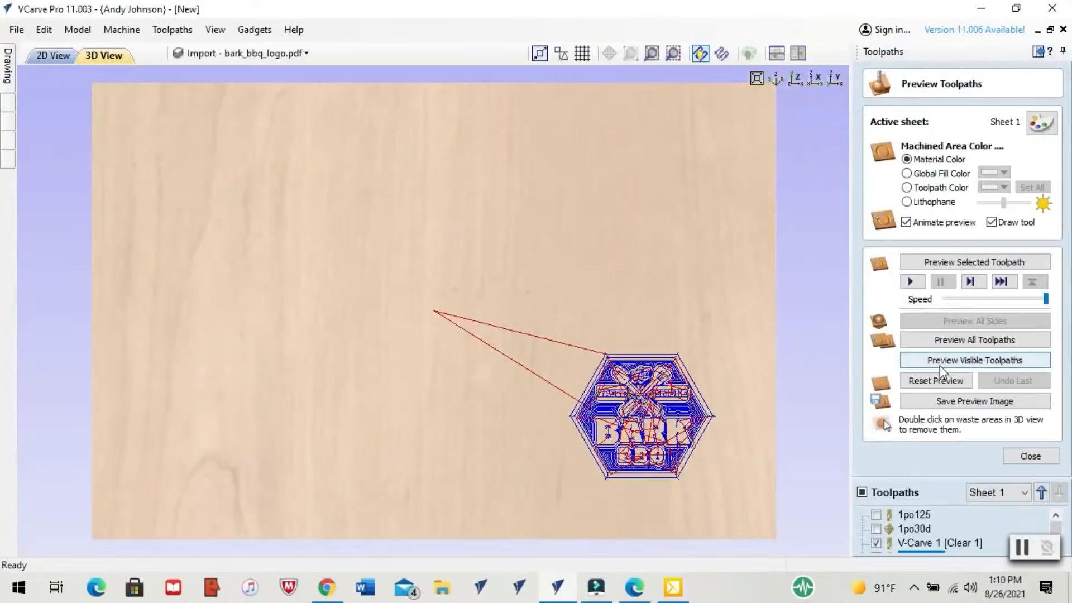
pyautogui.click(941, 366)
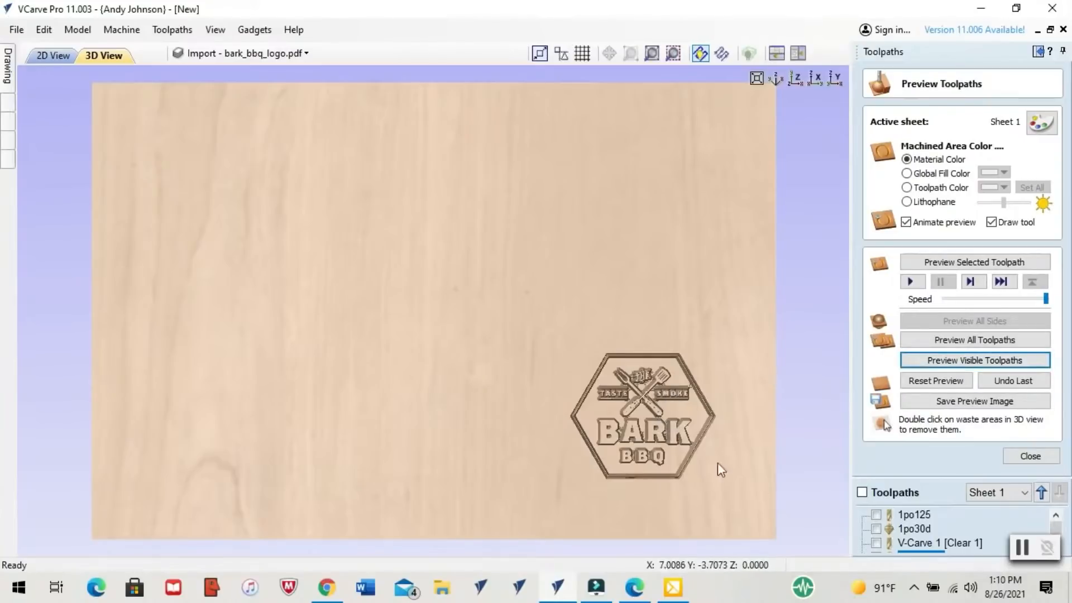
# Rename the inner artwork's clearance toolpath as 2po125
pyautogui.rightClick(942, 549)
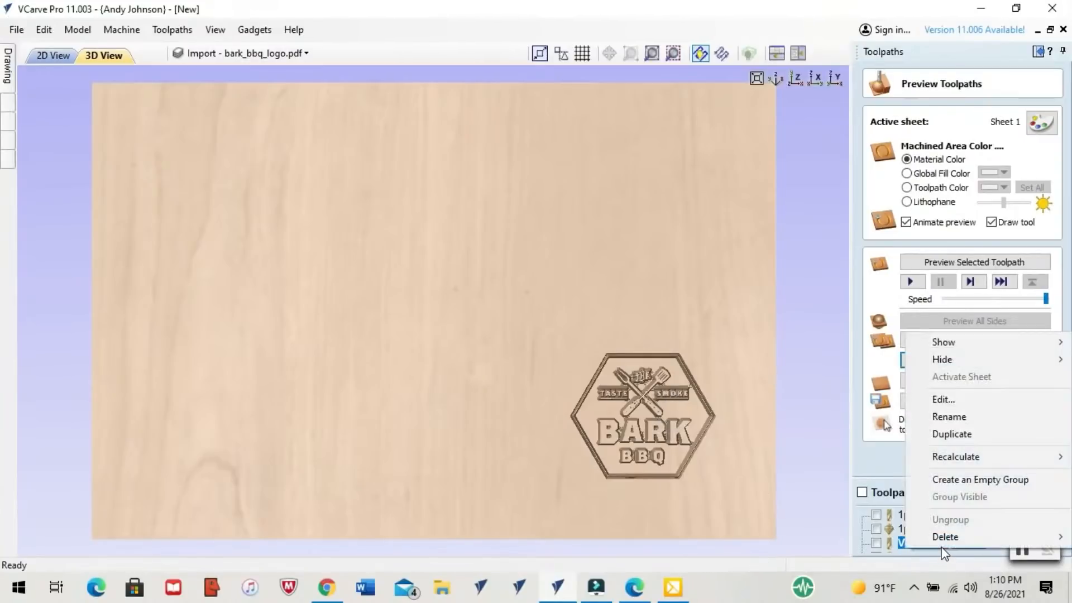
pyautogui.click(947, 421)
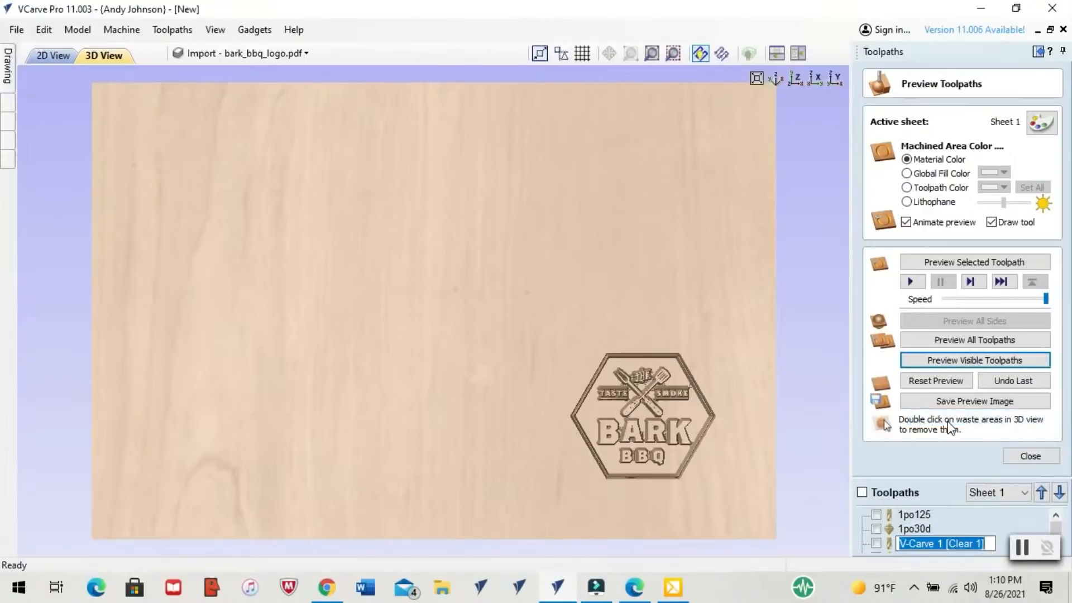
pyautogui.write('1po')
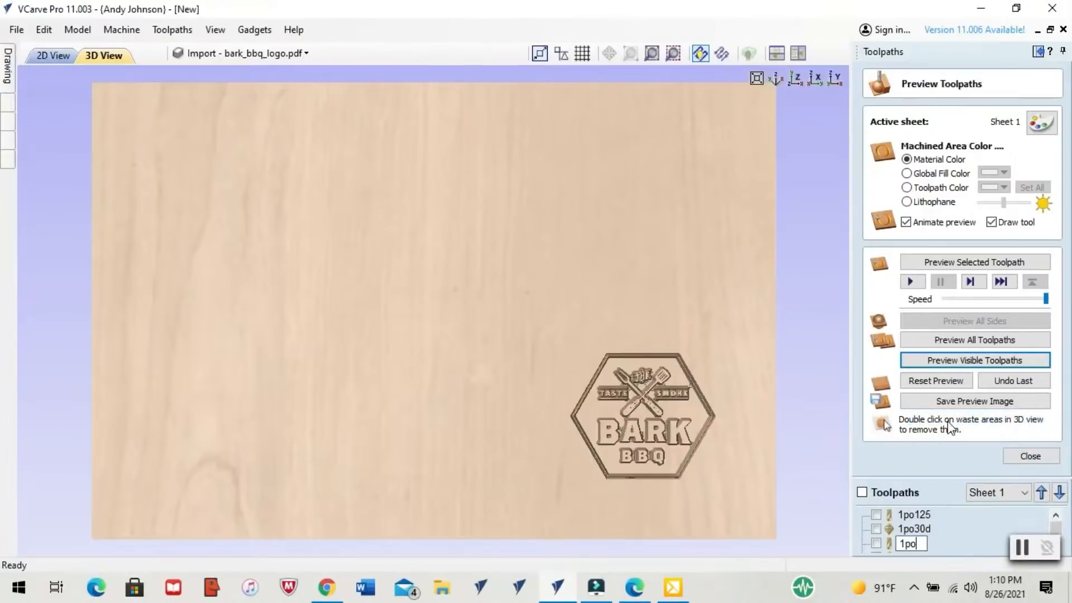
pyautogui.write('2po125')
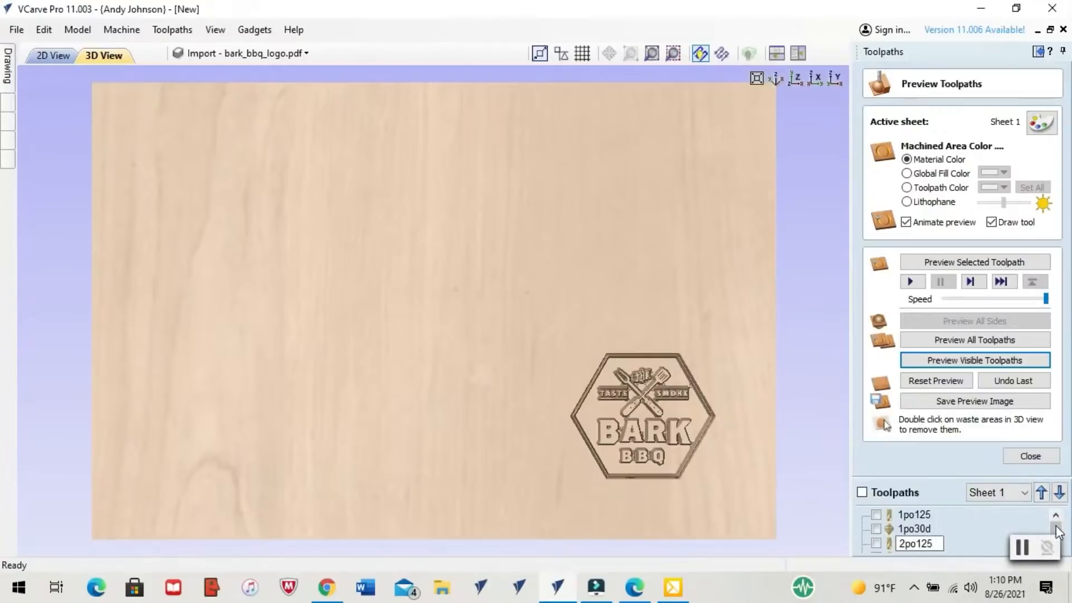
# Rename the inner artwork's V-carve toolpath as 2po30d and close the toolpath preview
pyautogui.moveTo(1055, 526); pyautogui.dragTo(1057, 532)
pyautogui.rightClick(927, 541)
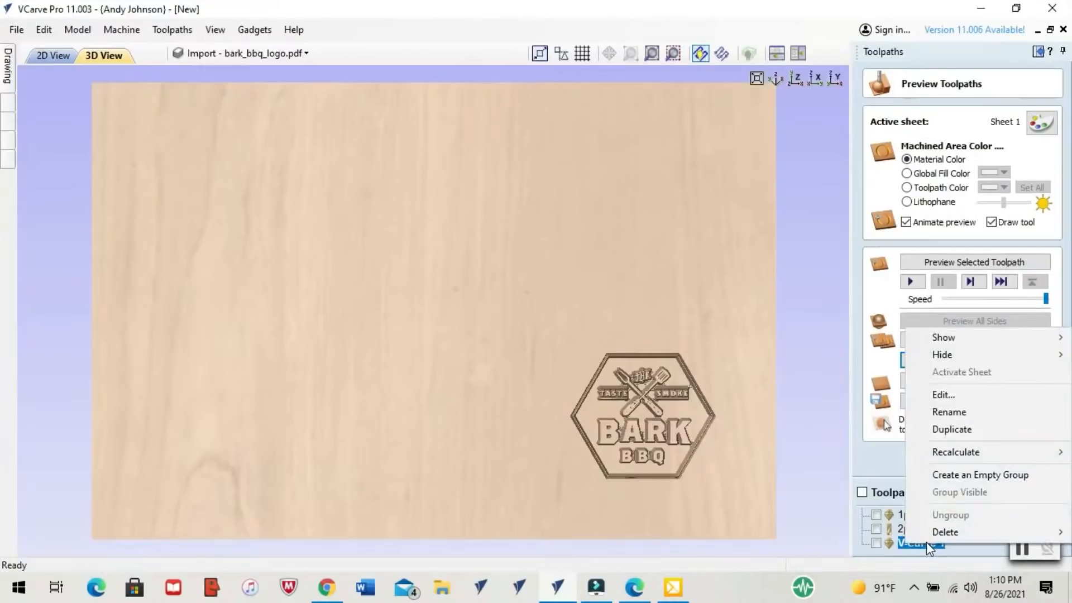
pyautogui.click(949, 411)
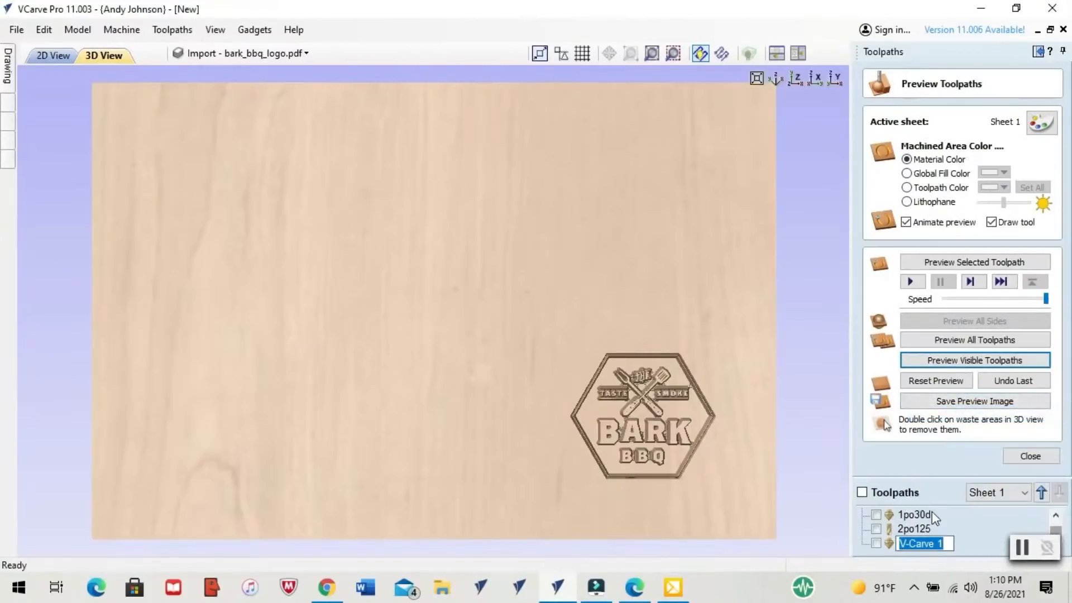
pyautogui.write('2po30d')
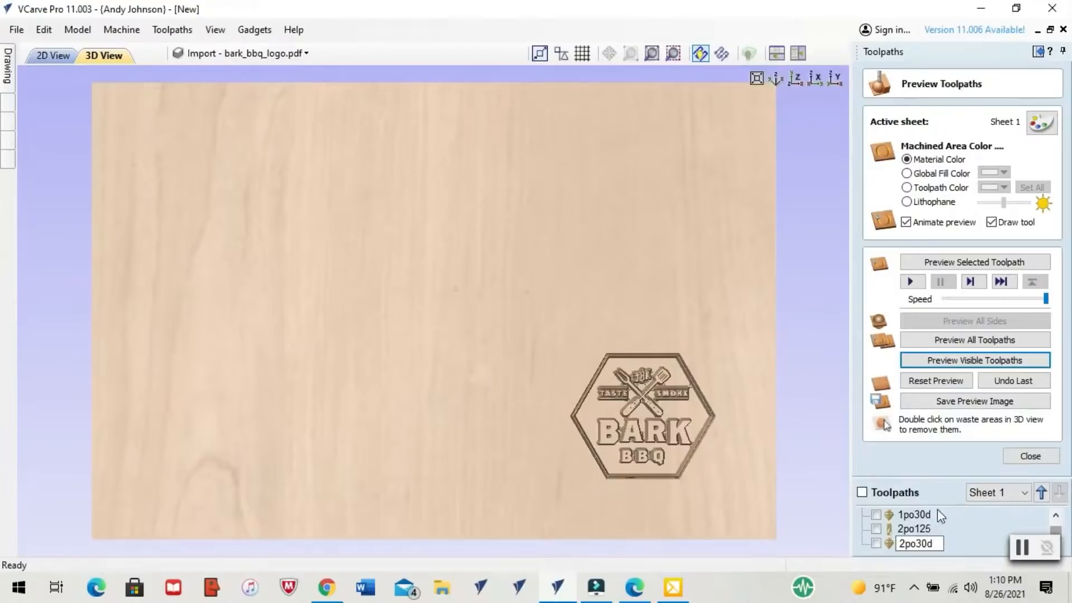
pyautogui.click(1030, 456)
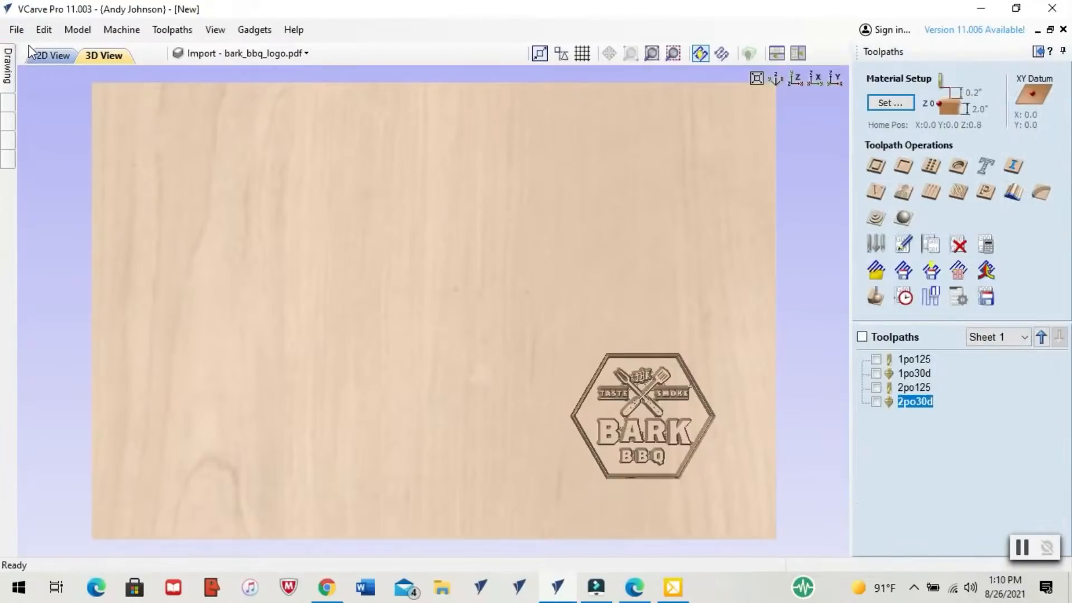
# Add a second sheet named Sheet 2 to the job from the 2D view, and make Sheet 1 active again
pyautogui.click(51, 56)
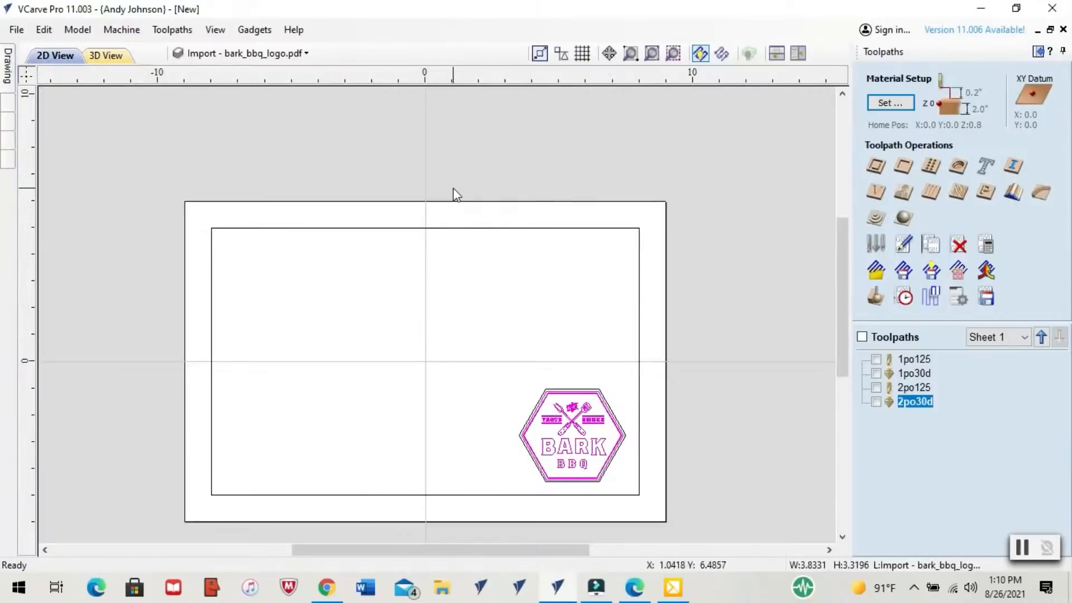
pyautogui.moveTo(8, 64)
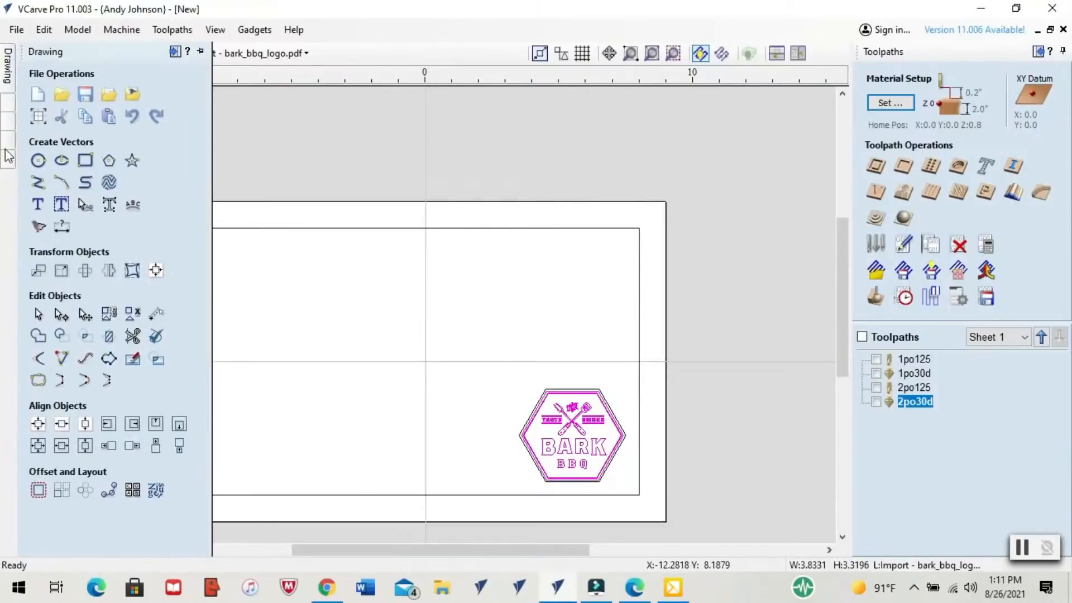
pyautogui.moveTo(12, 162)
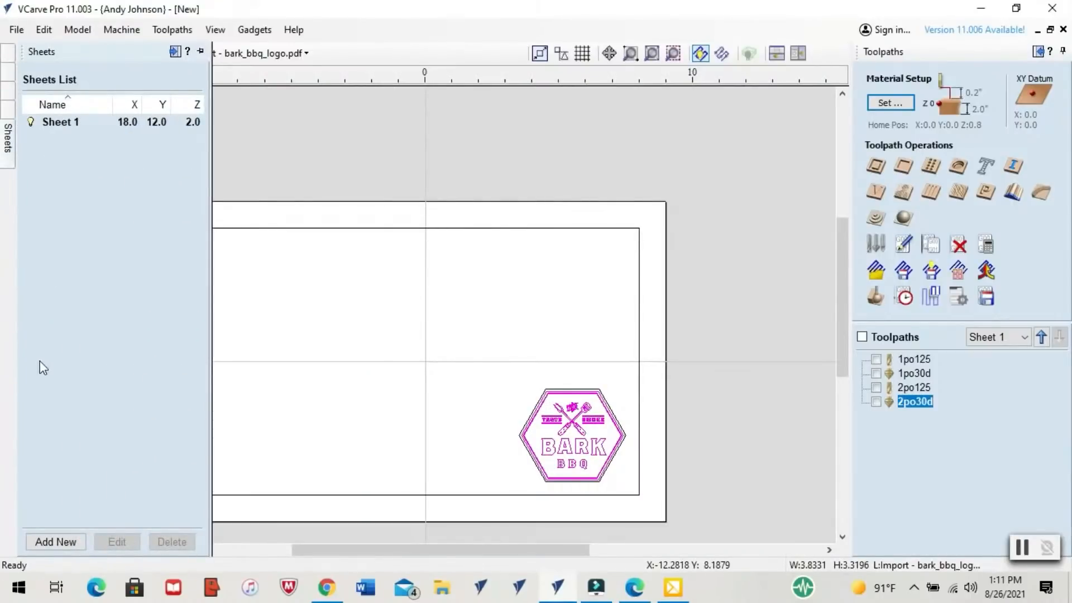
pyautogui.click(52, 540)
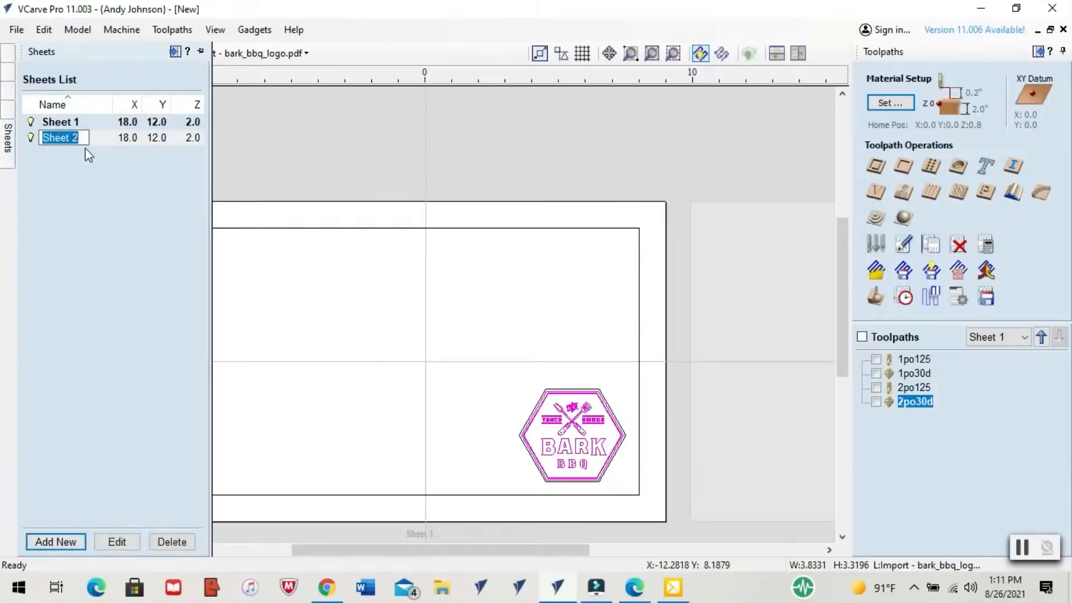
pyautogui.click(97, 140)
pyautogui.click(96, 137)
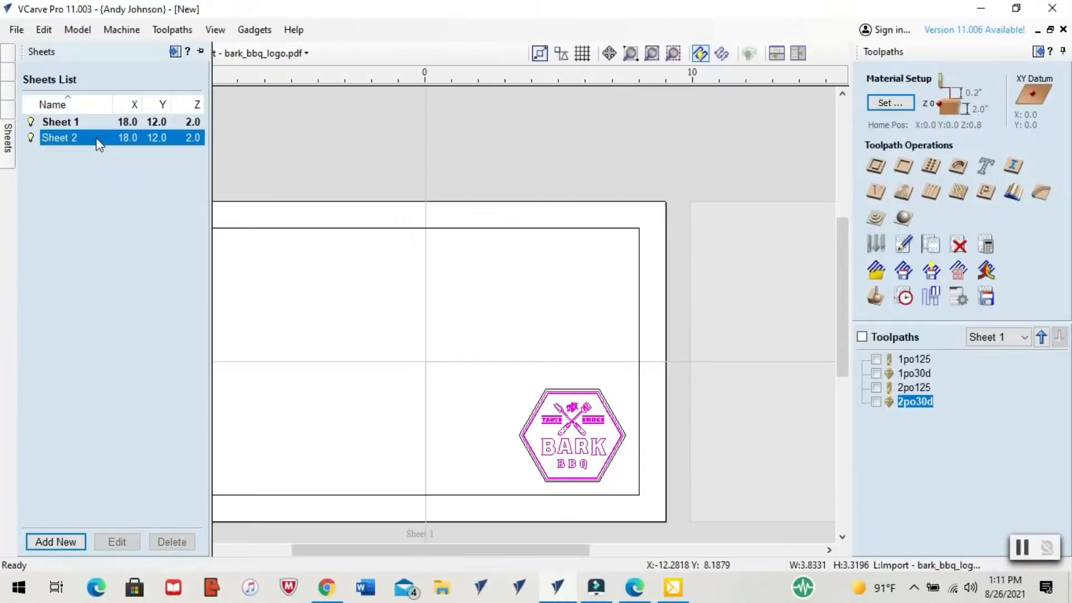
pyautogui.click(74, 122)
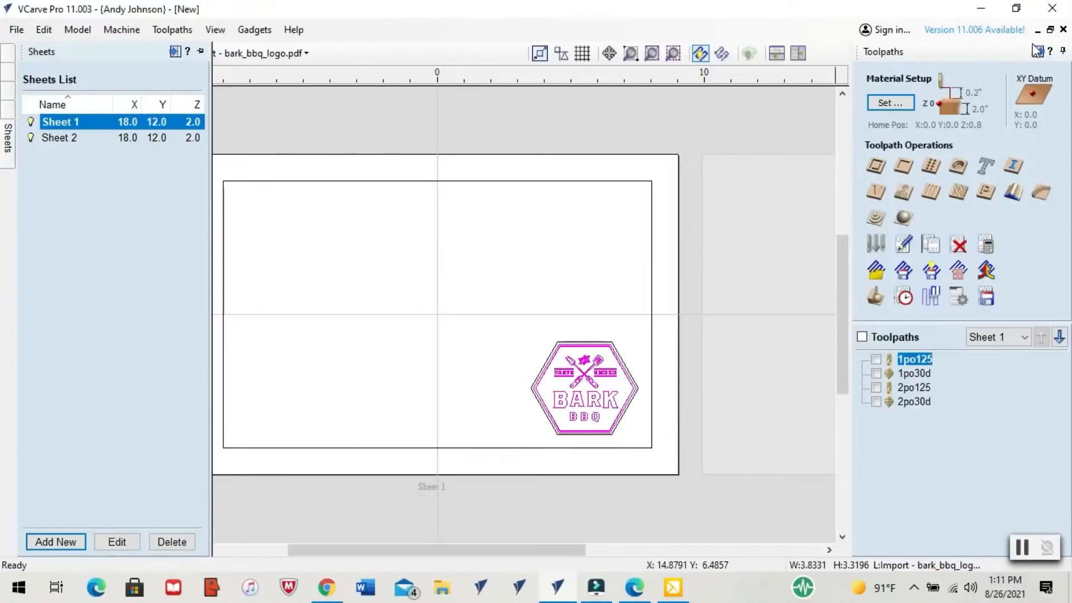
# Copy the complete Bark BBQ logo, including its outer hexagon, from Sheet 1
pyautogui.click(6, 53)
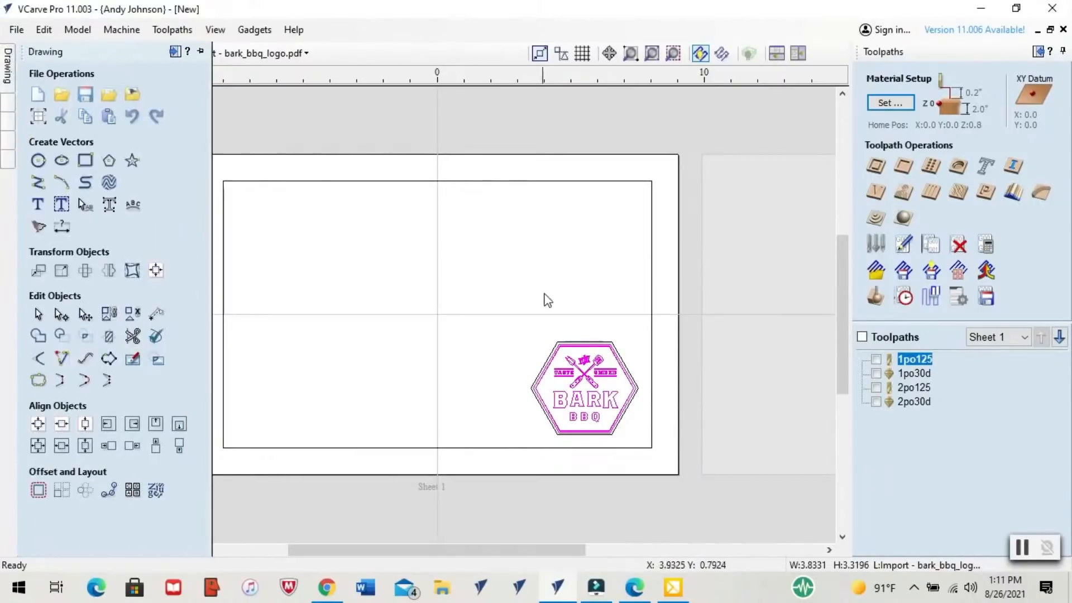
pyautogui.click(637, 444)
pyautogui.rightClick(622, 422)
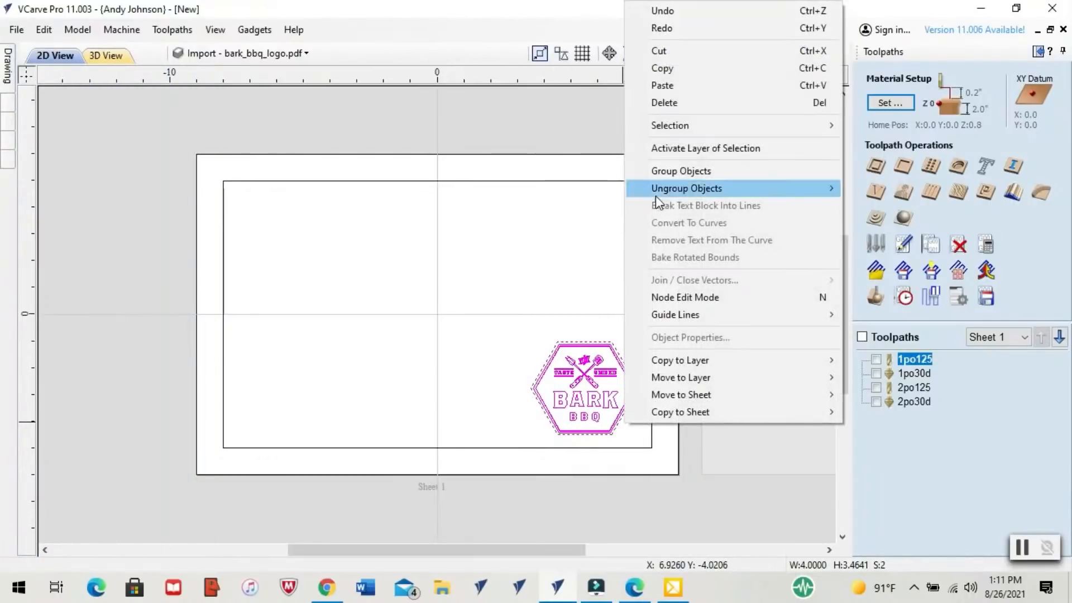
pyautogui.click(662, 68)
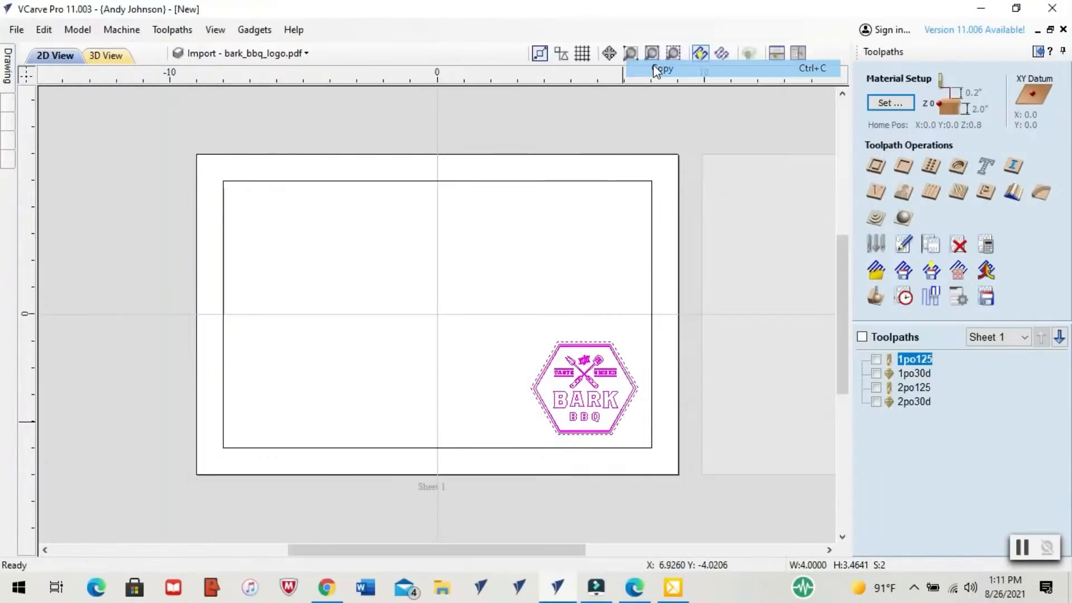
# Paste the copied logo onto Sheet 2 and center it on the material
pyautogui.click(6, 56)
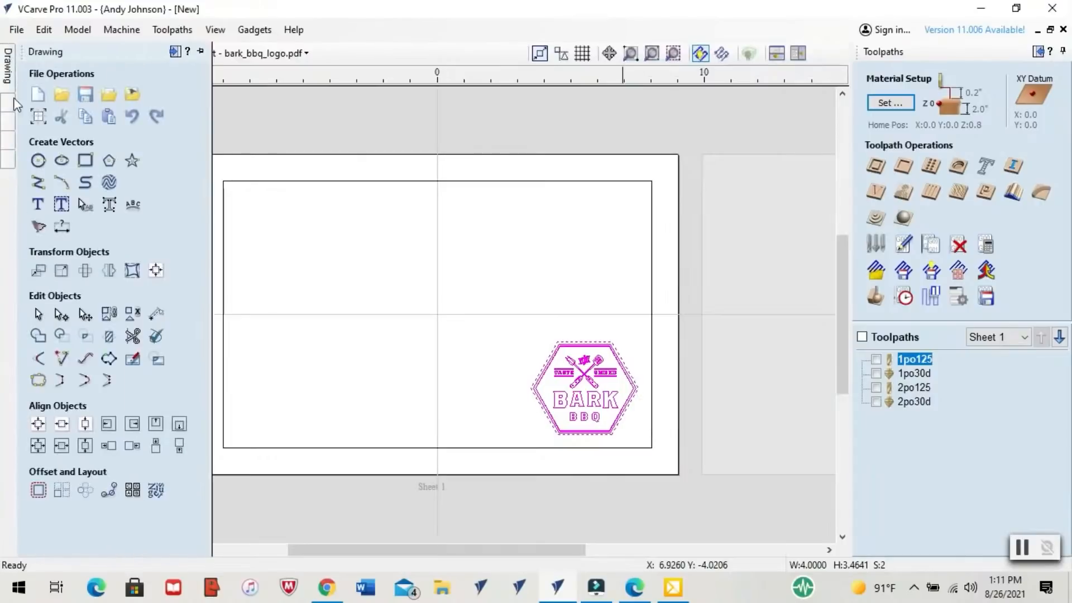
pyautogui.click(6, 163)
pyautogui.doubleClick(82, 140)
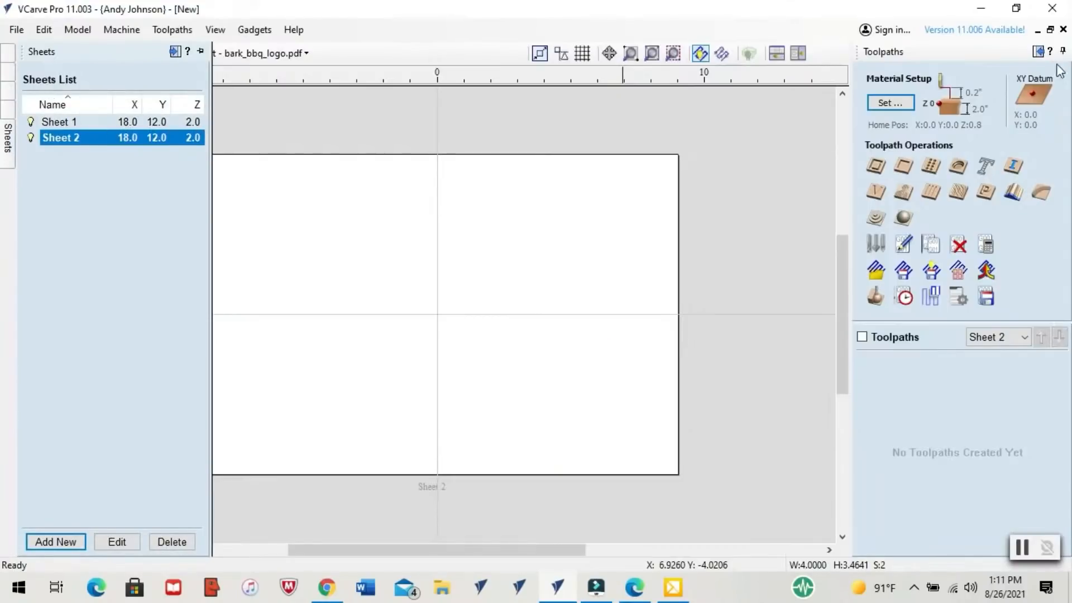
pyautogui.click(1038, 54)
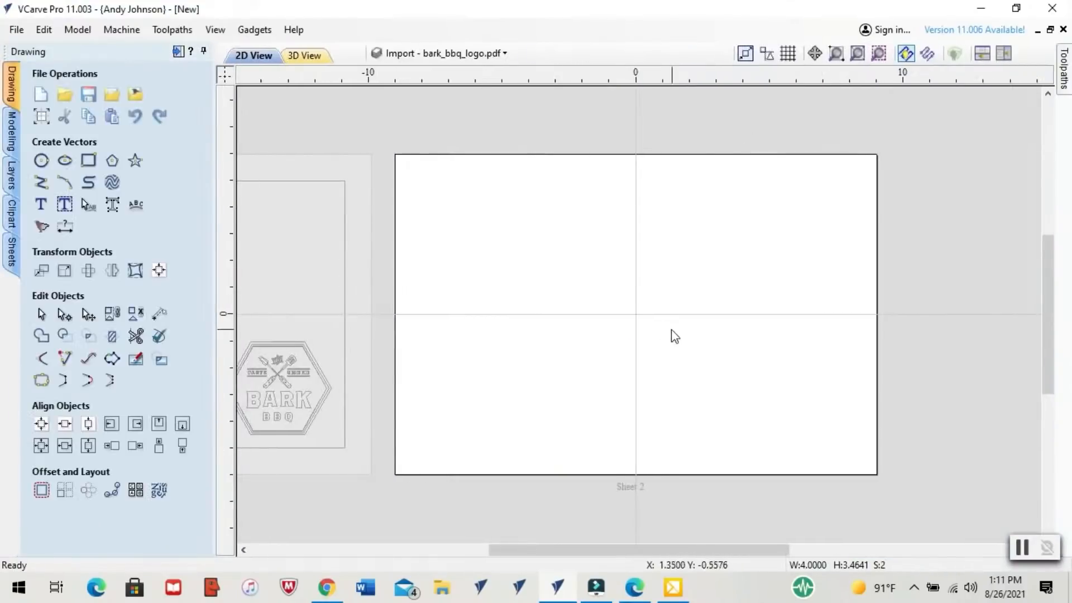
pyautogui.rightClick(641, 323)
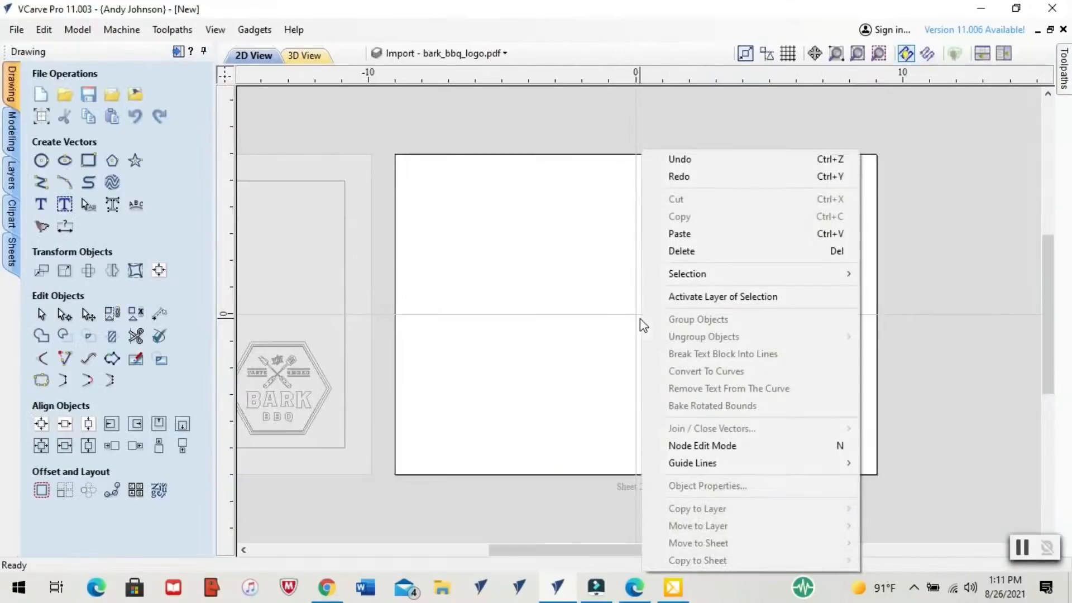
pyautogui.click(678, 233)
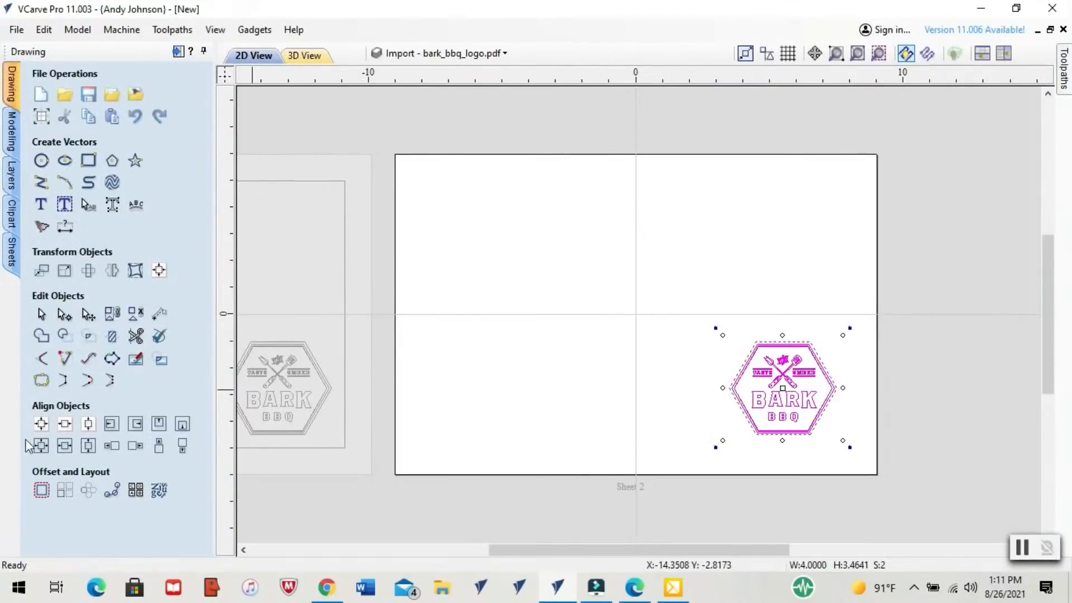
pyautogui.click(41, 424)
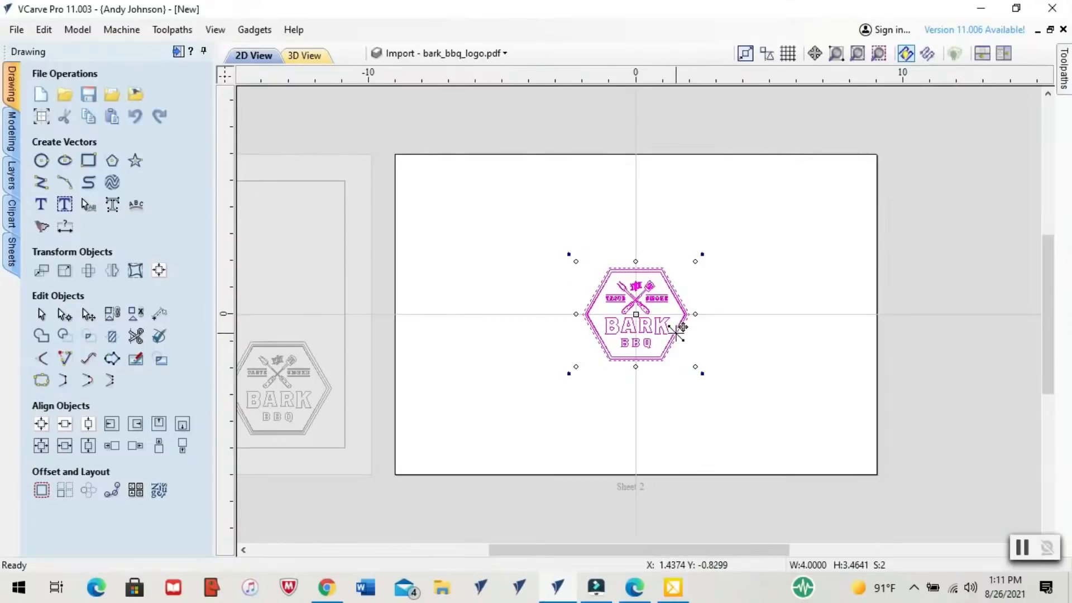
# Draw a circle around the logo centered at X 0, Y 0 and set its diameter to 4.75 inches
pyautogui.scroll(4, 677, 331)
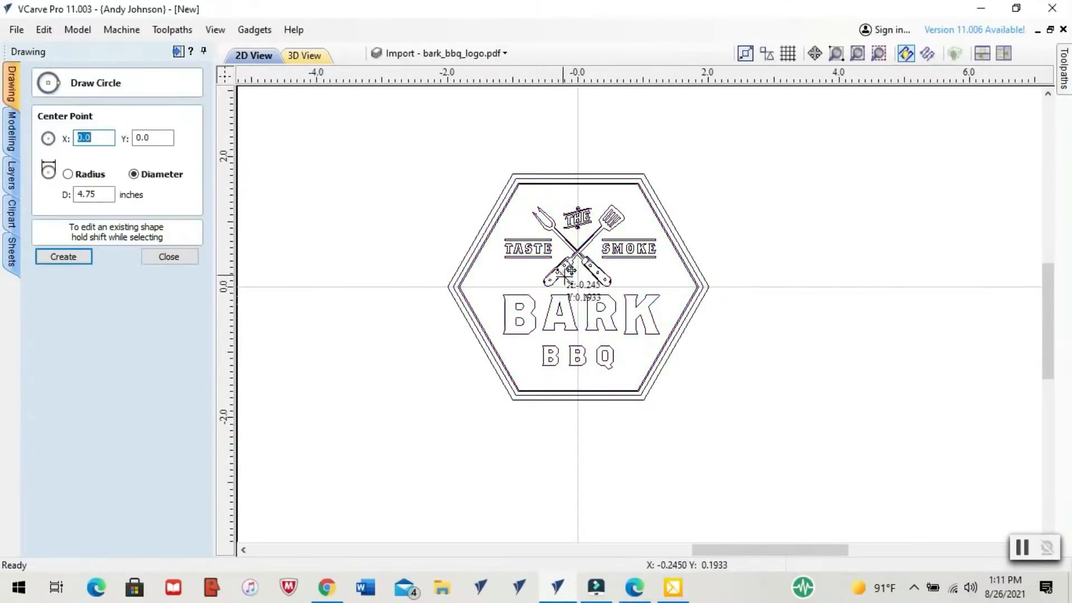
pyautogui.moveTo(578, 287); pyautogui.dragTo(490, 165)
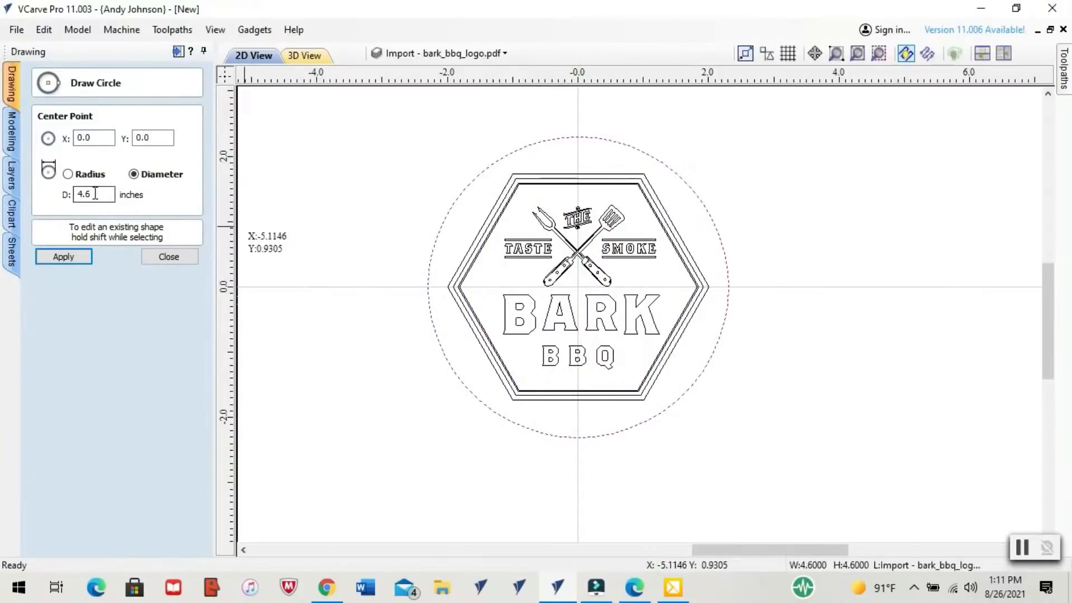
pyautogui.doubleClick(95, 194)
pyautogui.write('4.7')
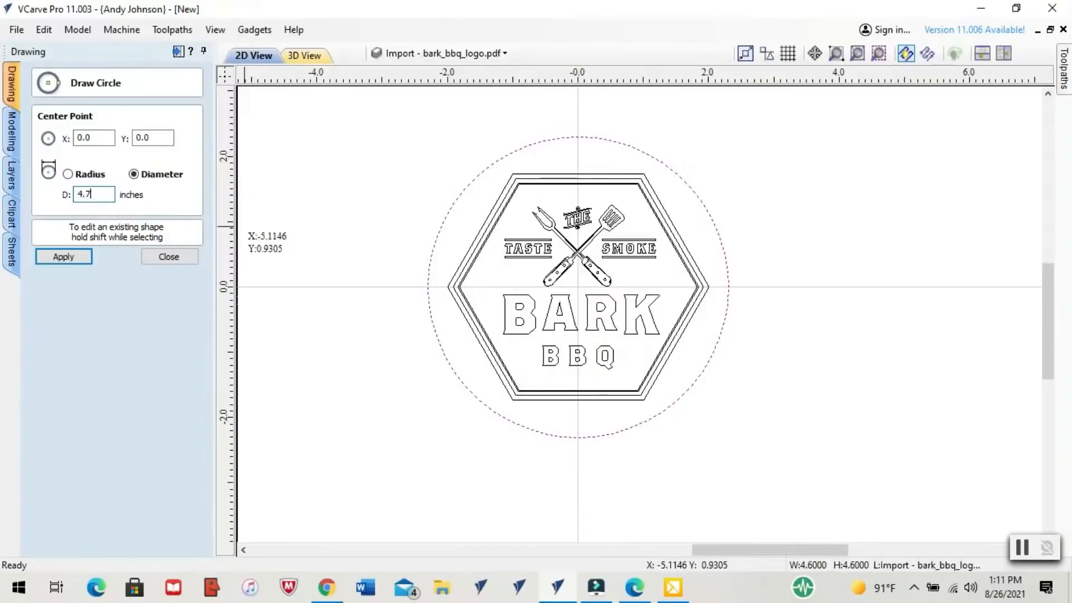
pyautogui.write('5')
pyautogui.press('Return')
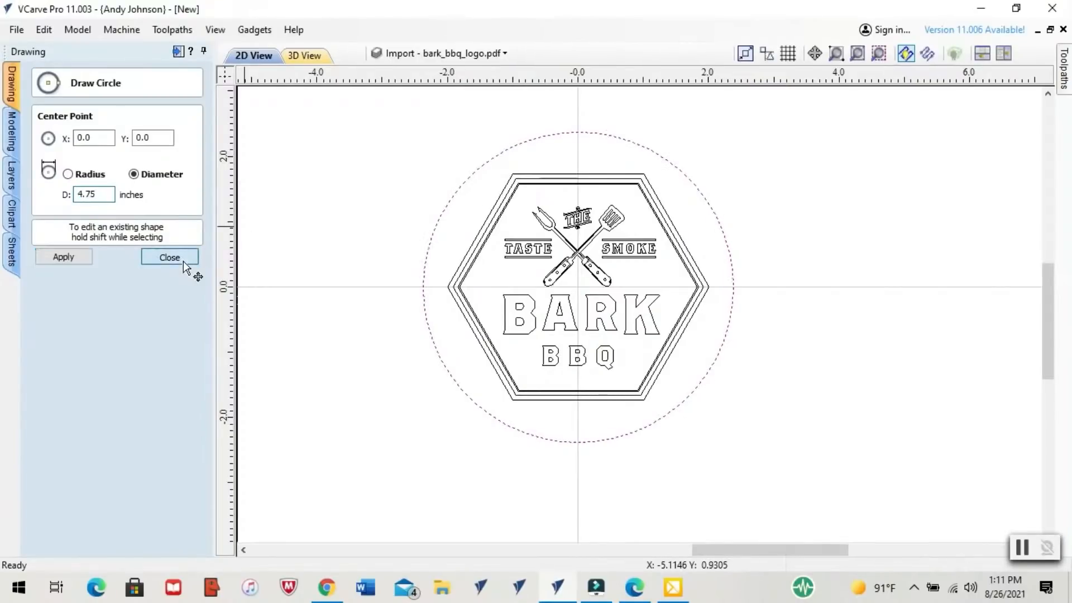
pyautogui.click(183, 259)
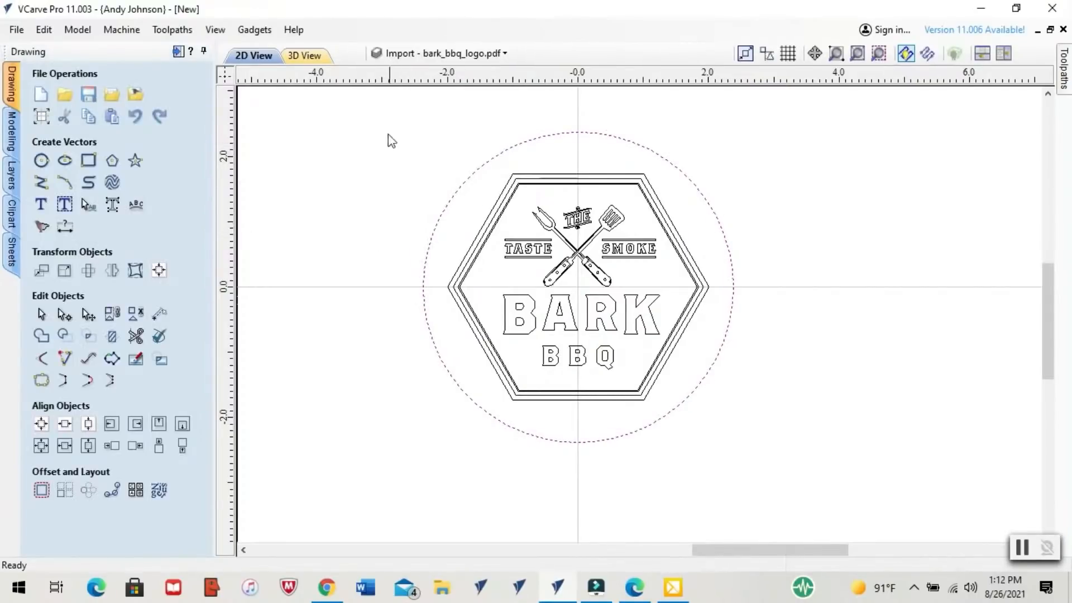
# Flip the logo, its hexagons and the surrounding circle horizontally
pyautogui.moveTo(383, 122); pyautogui.dragTo(768, 485)
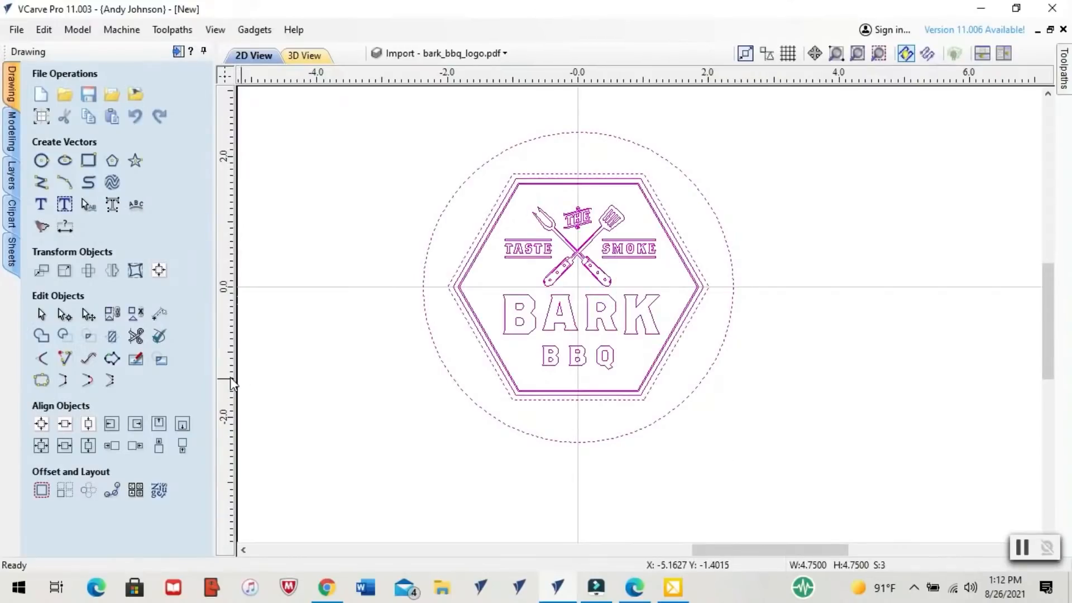
pyautogui.click(111, 270)
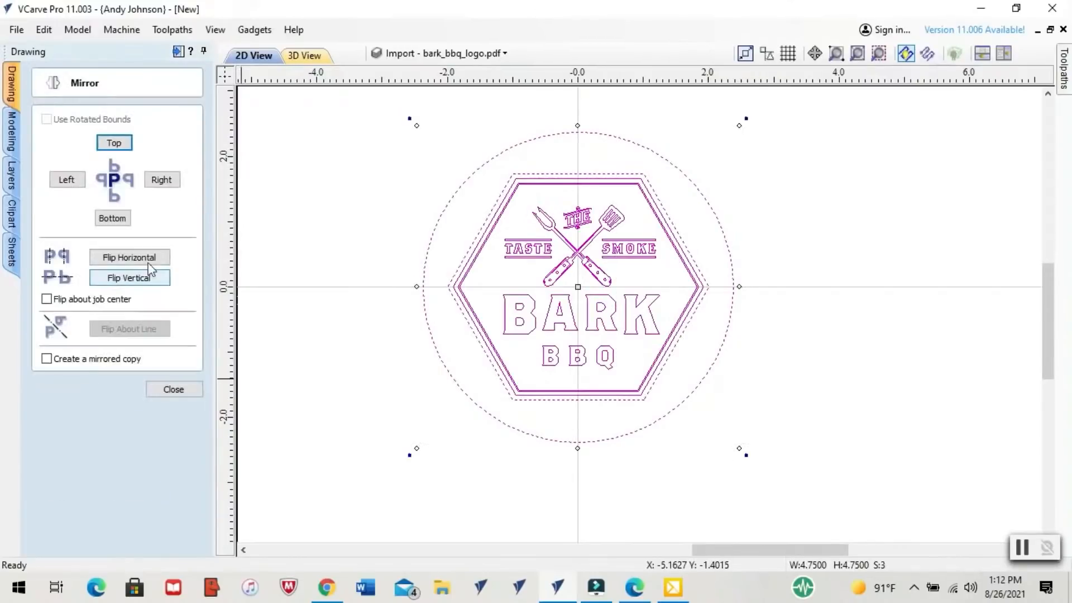
pyautogui.click(134, 257)
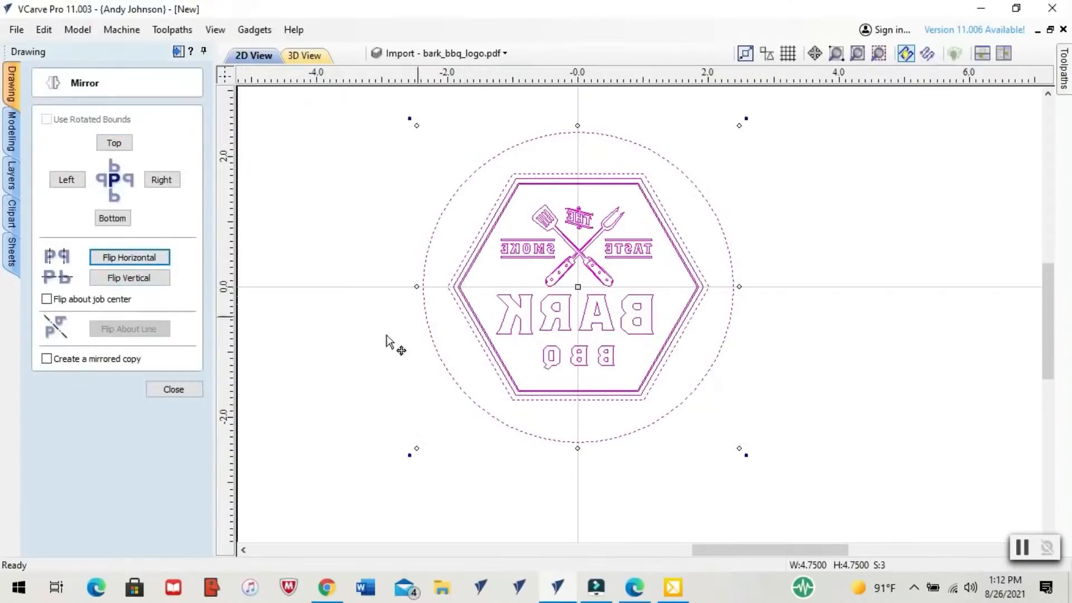
pyautogui.click(174, 389)
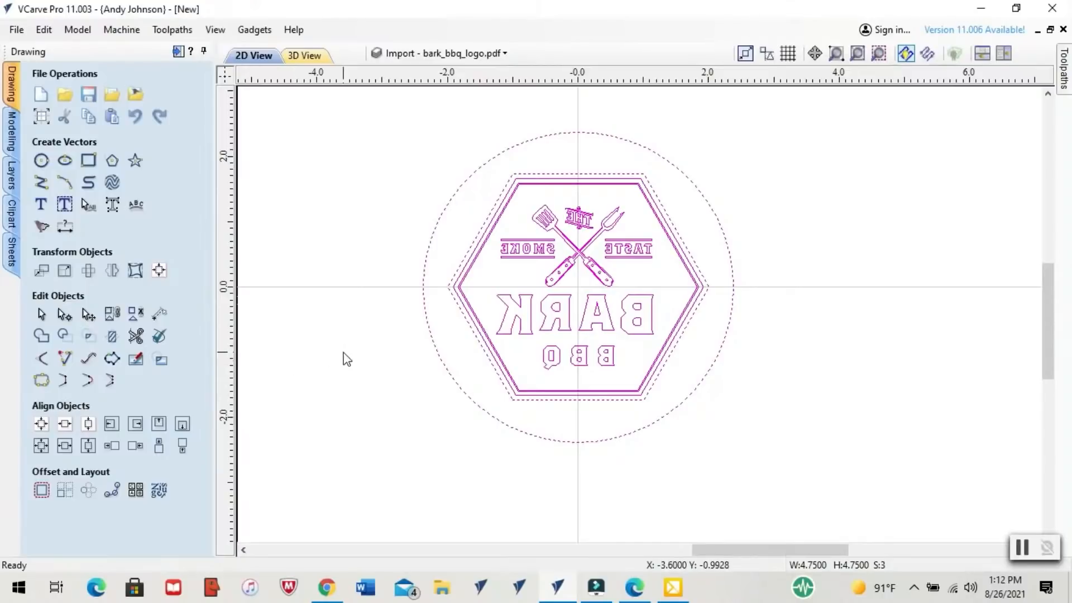
# Calculate a V-Carve toolpath between the circle and the outermost hexagon, setting its depths and using the 30-degree bit with the 1/8-inch down-cut clearance tool
pyautogui.click(426, 382)
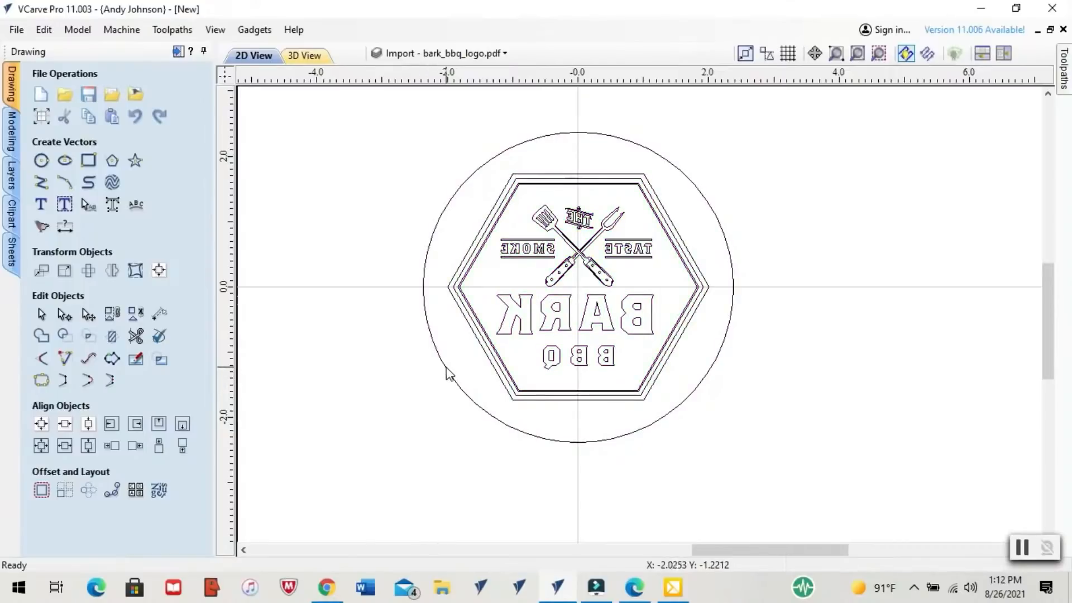
pyautogui.click(447, 372)
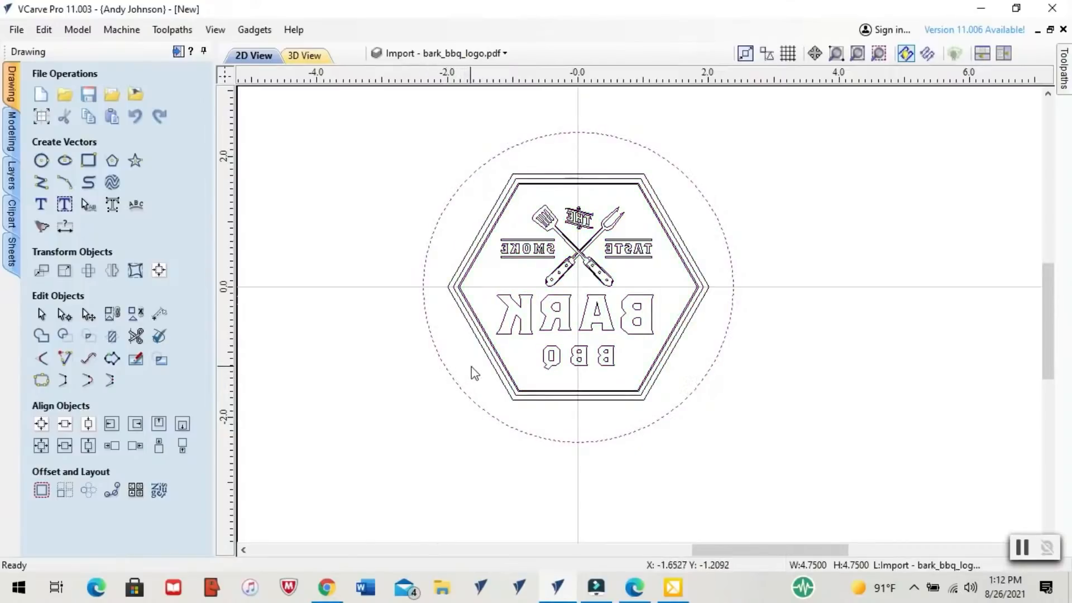
pyautogui.keyDown('shift'); pyautogui.click(489, 363); pyautogui.keyUp('shift')
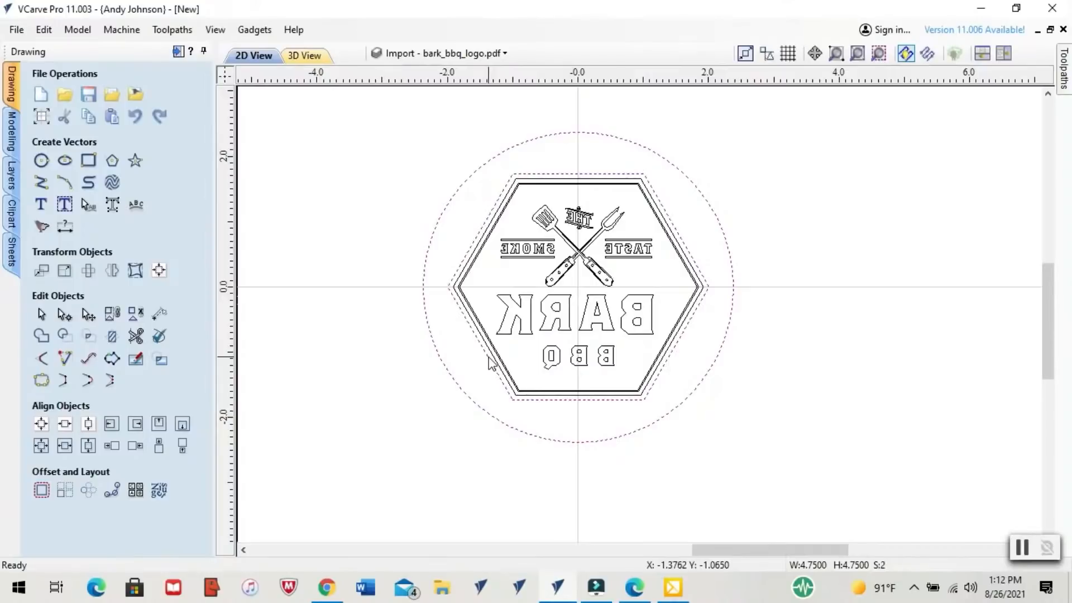
pyautogui.click(178, 51)
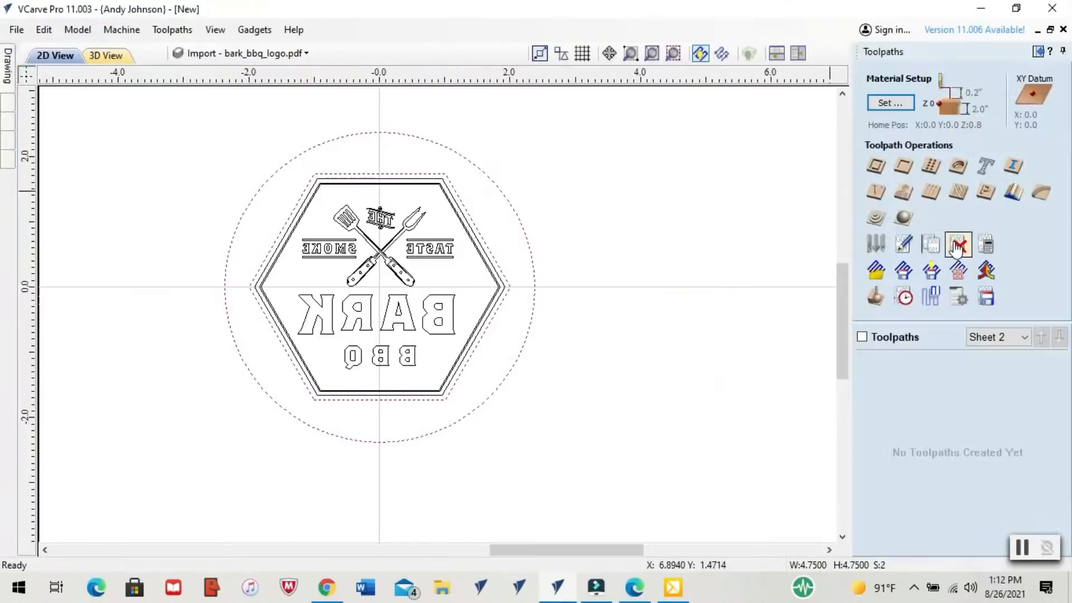
pyautogui.click(875, 191)
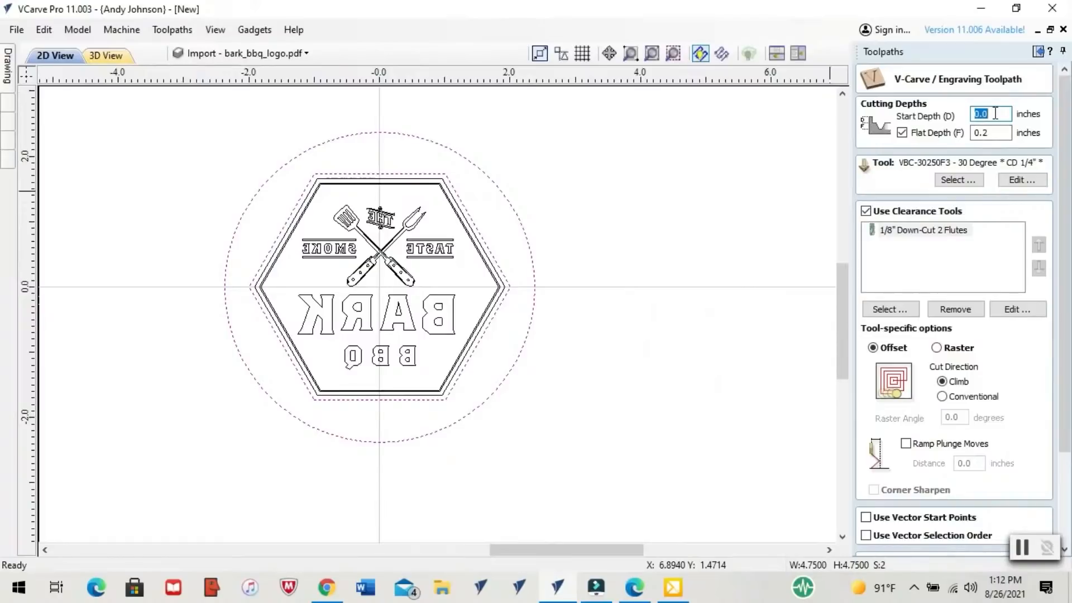
pyautogui.write('.')
pyautogui.press('Tab')
pyautogui.press('Tab')
pyautogui.write('.0')
pyautogui.press('Return')
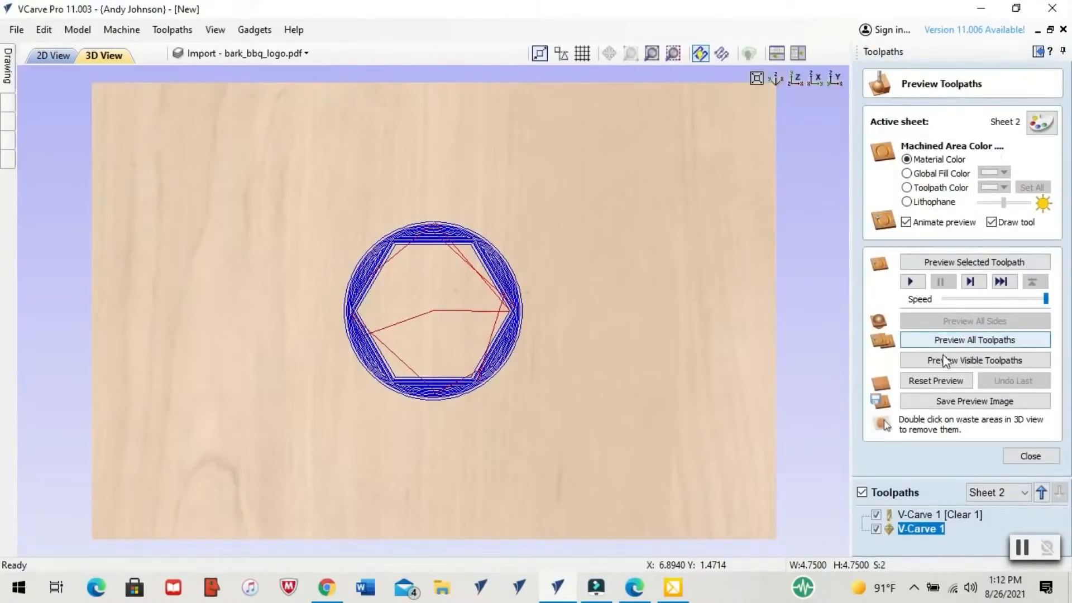
# Preview Sheet 2's visible V-carve toolpaths, inspect the carved ring at an angle and return to the top-down view
pyautogui.click(945, 361)
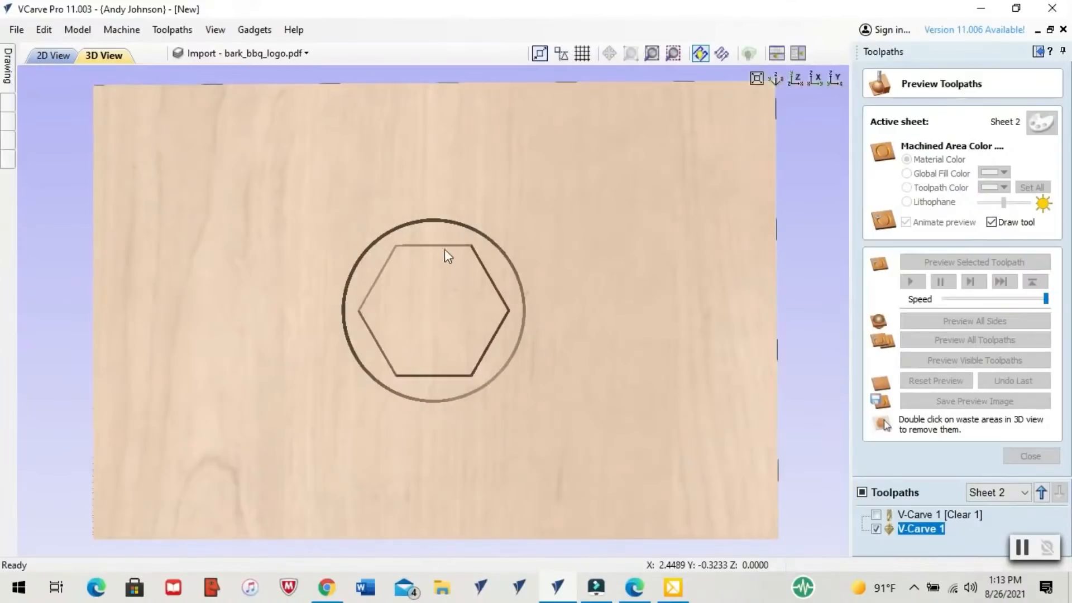
pyautogui.moveTo(450, 259); pyautogui.dragTo(413, 223)
pyautogui.moveTo(411, 390); pyautogui.dragTo(457, 322)
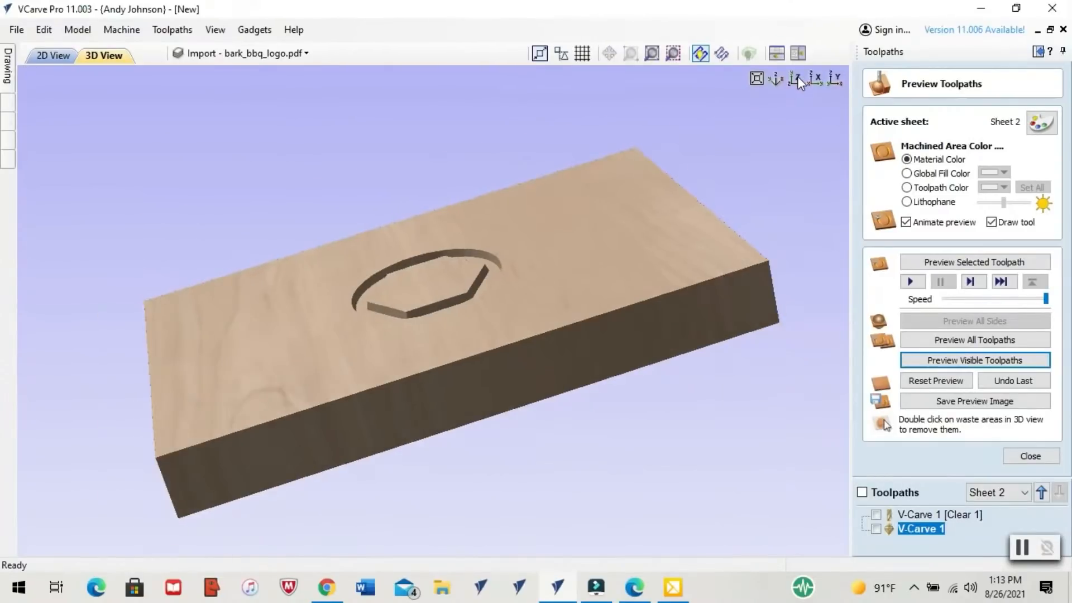
pyautogui.click(796, 80)
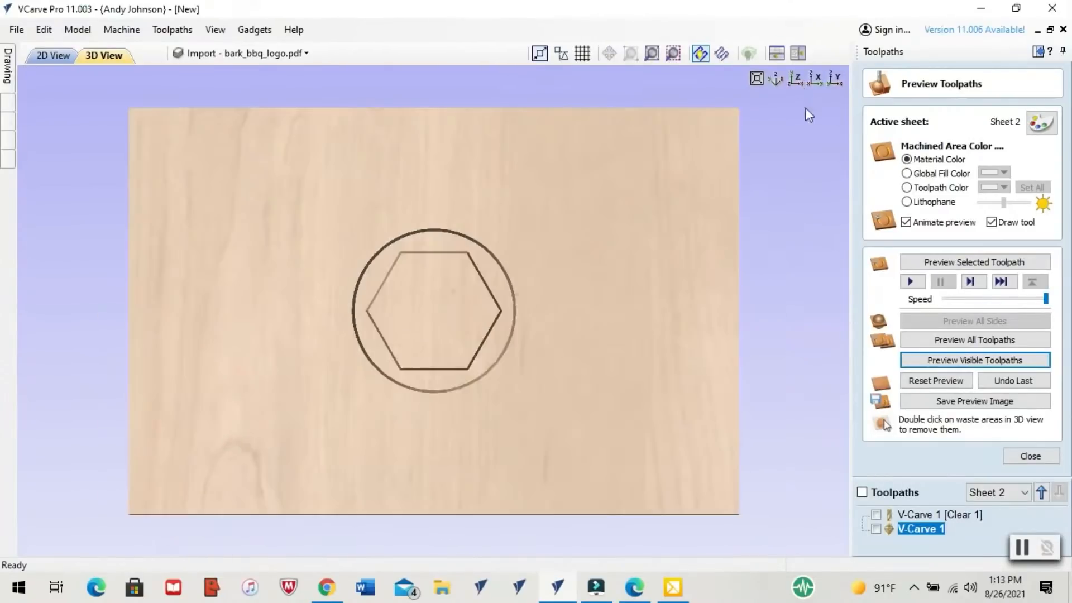
# Rename Sheet 2's V-carve clearance toolpath as 1pl125 and its V-carve toolpath as 1pl30d
pyautogui.rightClick(916, 529)
pyautogui.click(965, 386)
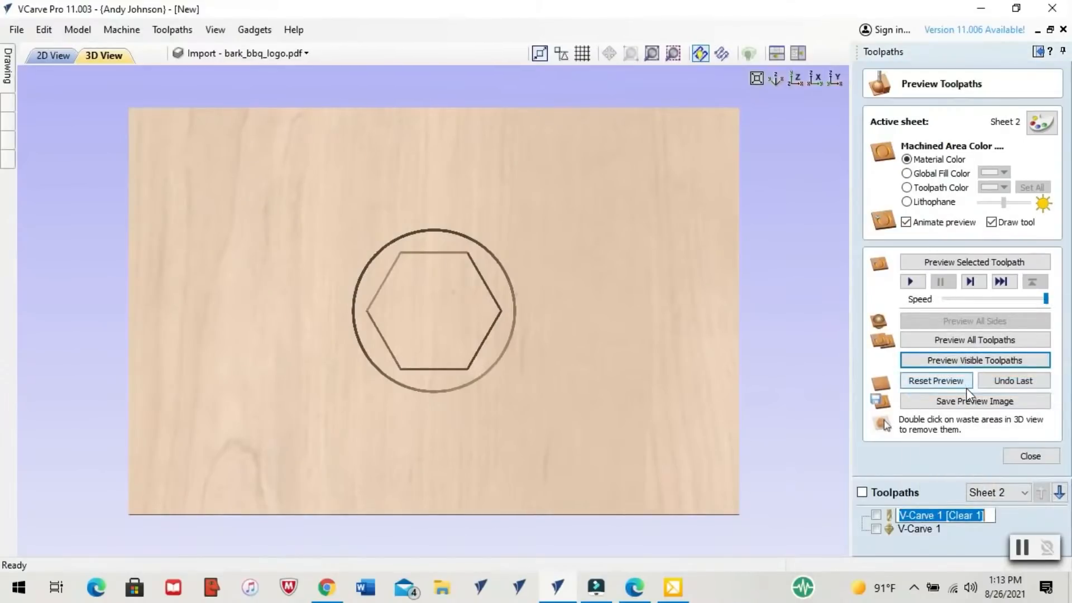
pyautogui.write('1pl')
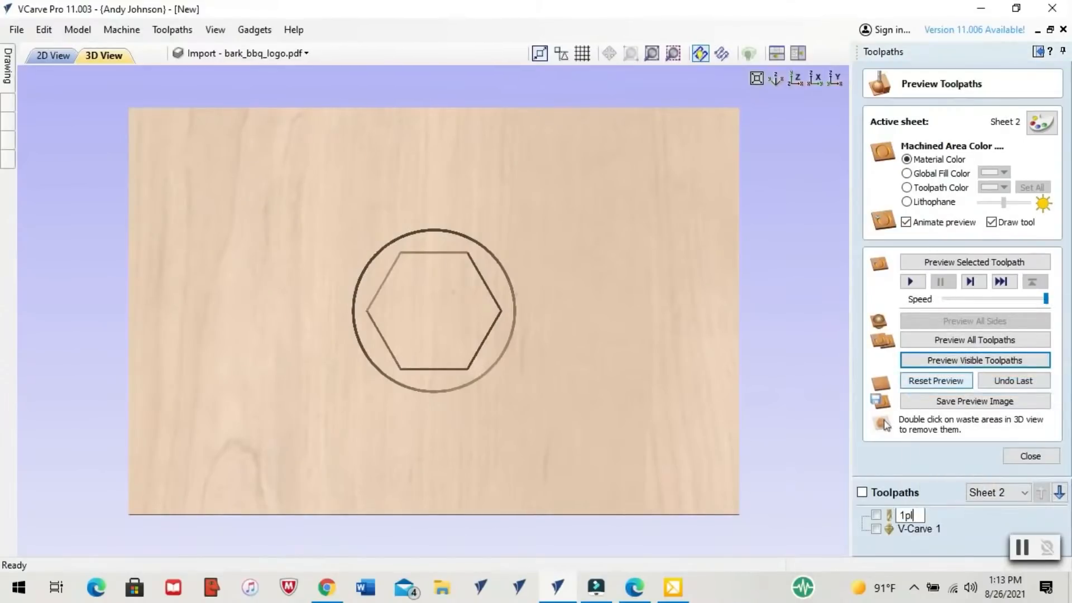
pyautogui.write('125')
pyautogui.rightClick(916, 534)
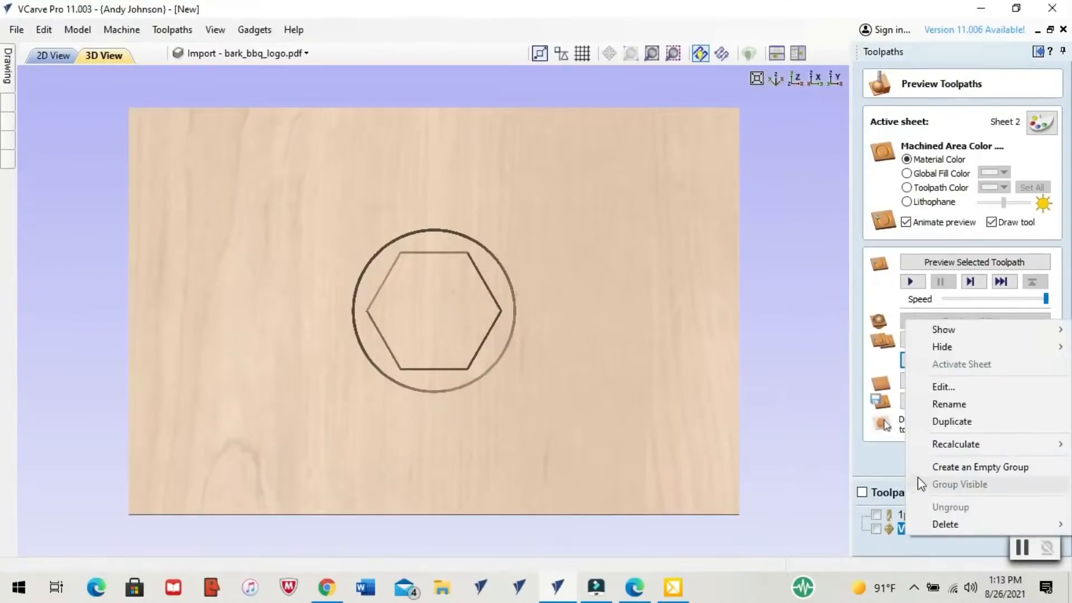
pyautogui.click(935, 410)
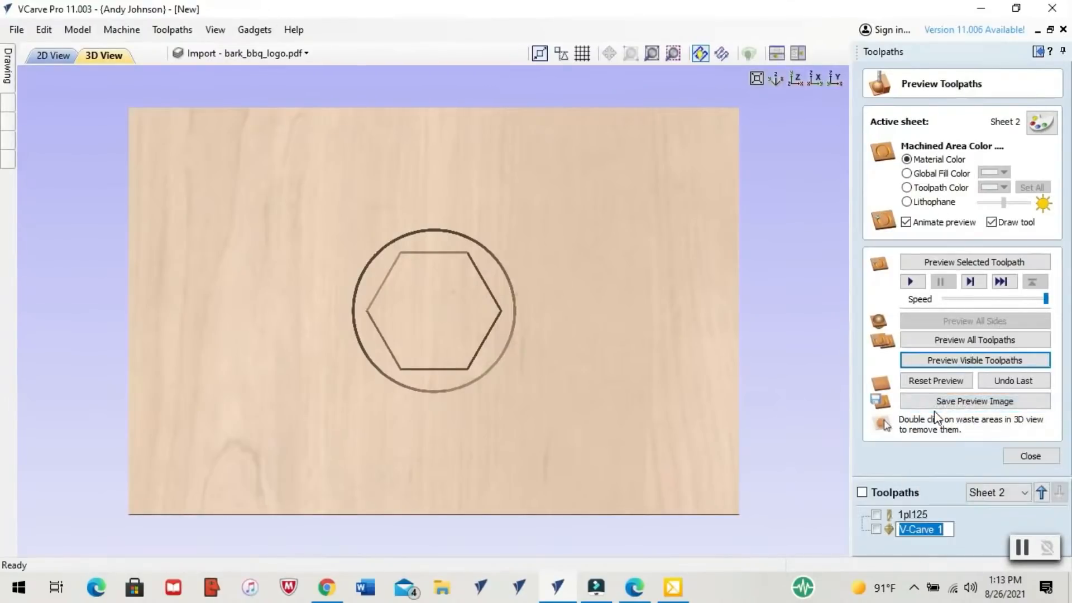
pyautogui.write('1pl')
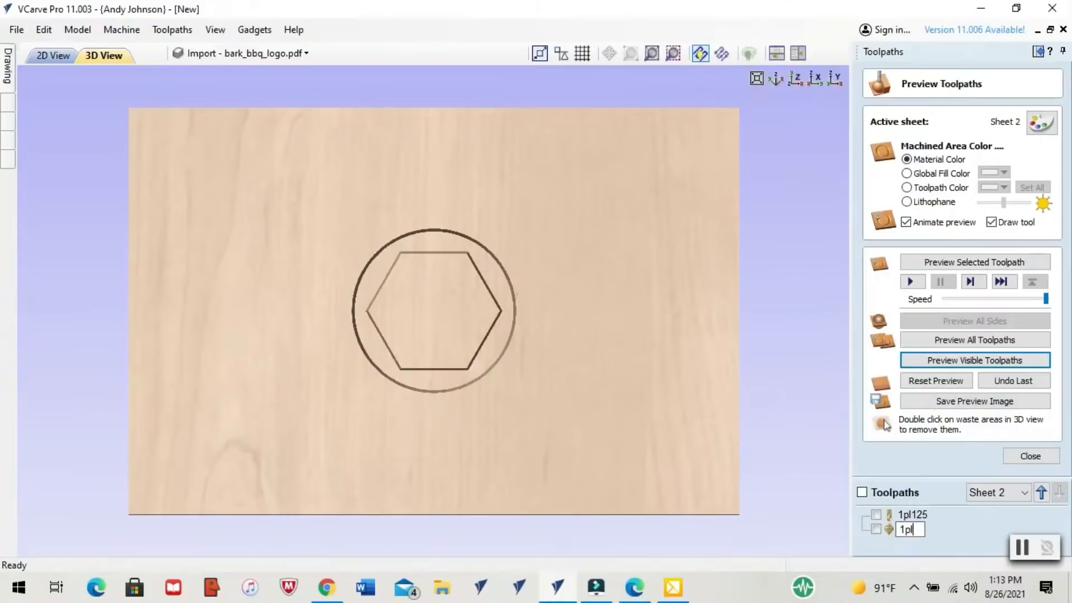
pyautogui.write('30d')
pyautogui.click(967, 533)
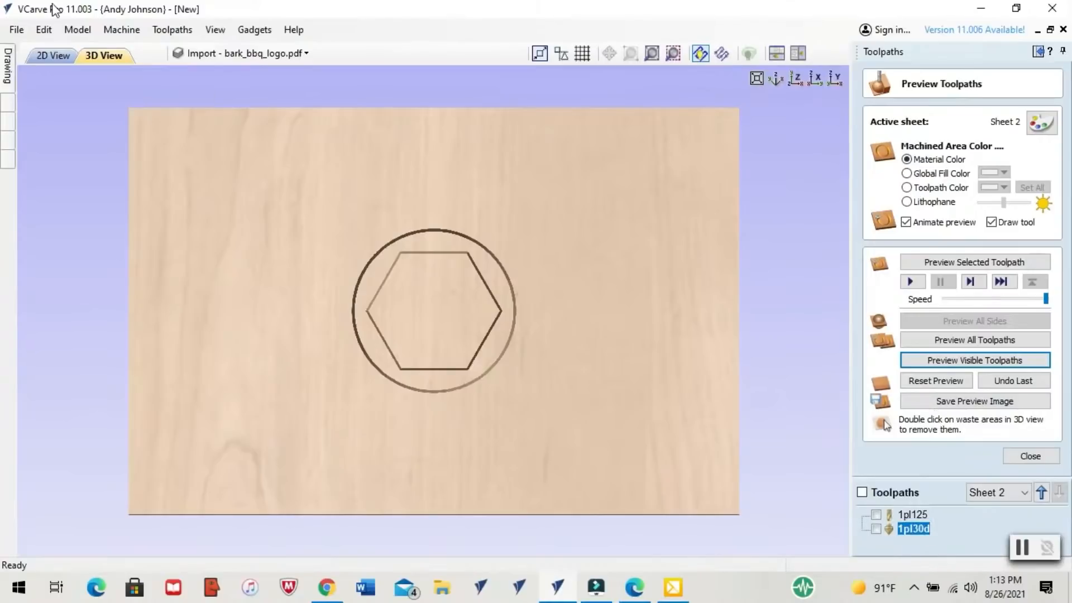
# Calculate a V-Carve toolpath for the circle and inner logo artwork with 0.18-inch start depth, 0.08-inch flat depth, 30-degree bit and 1/8-inch down-cut clearance tool
pyautogui.click(54, 55)
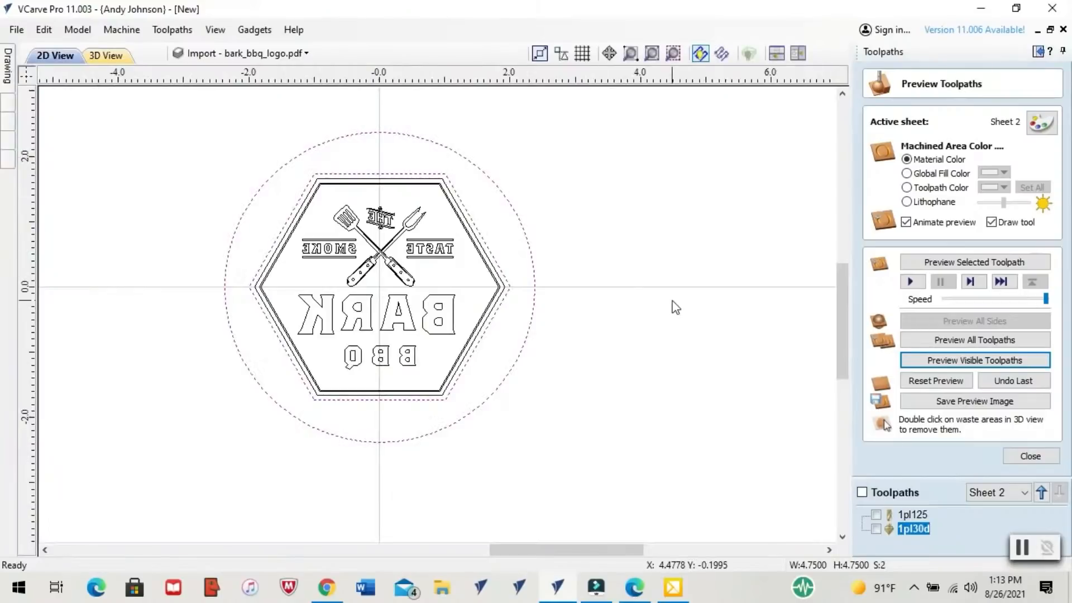
pyautogui.click(1030, 457)
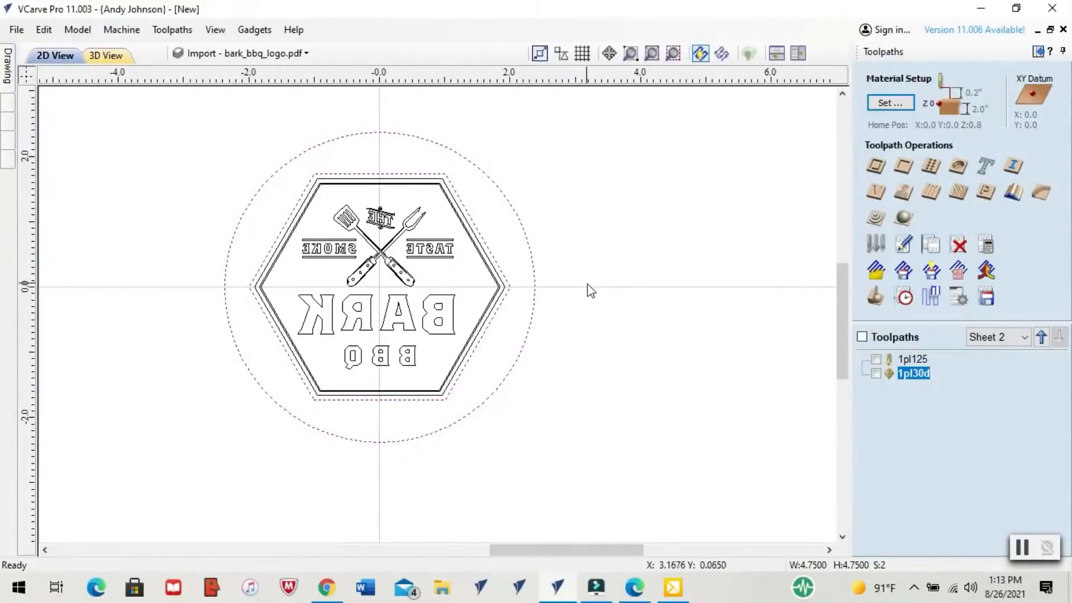
pyautogui.click(519, 308)
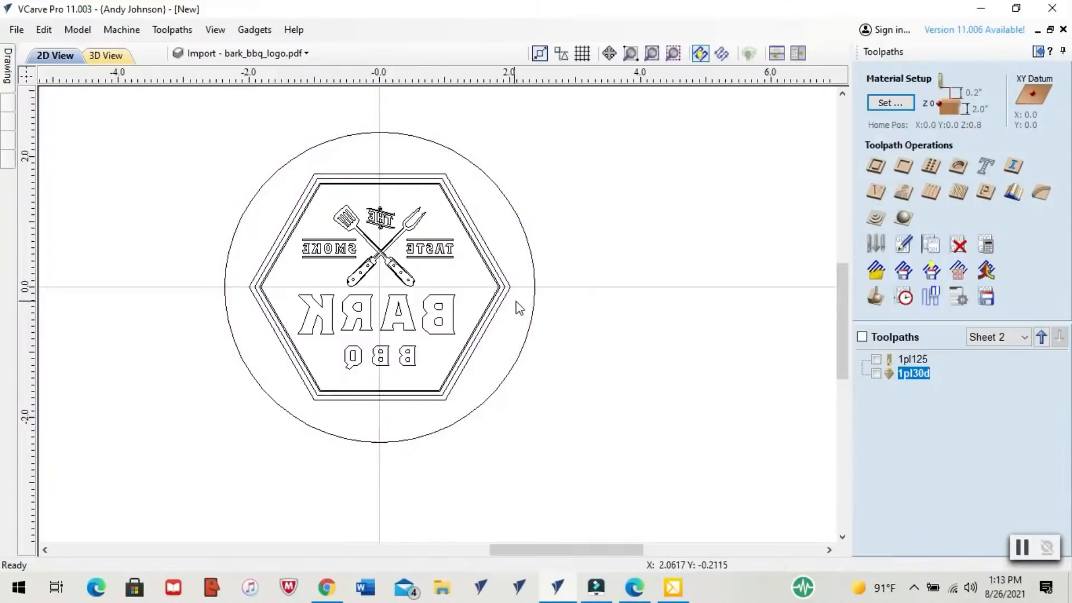
pyautogui.click(533, 313)
pyautogui.keyDown('shift'); pyautogui.click(494, 297); pyautogui.keyUp('shift')
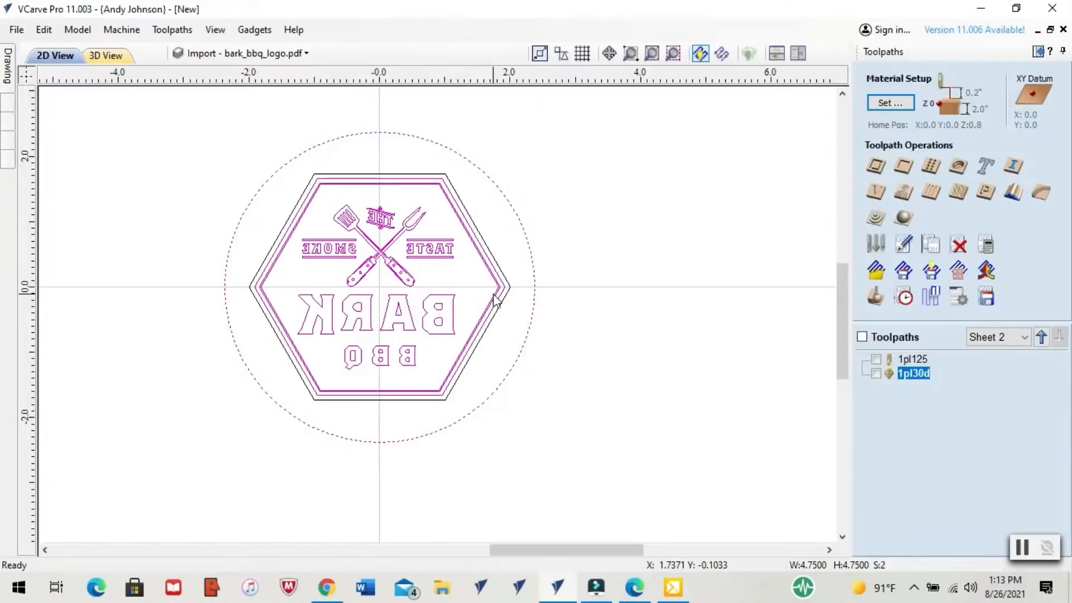
pyautogui.click(880, 195)
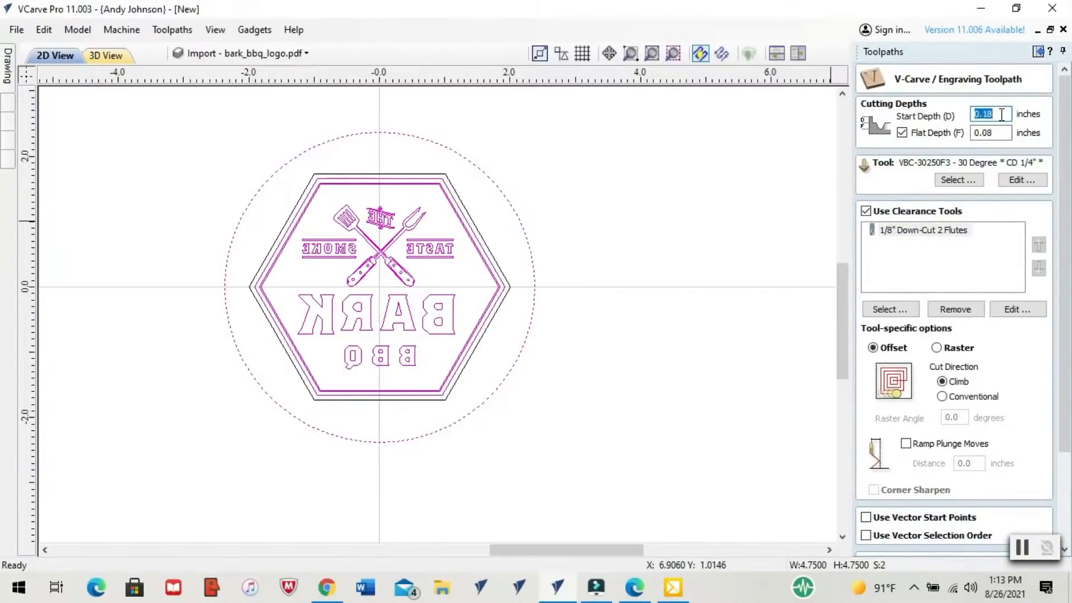
pyautogui.press('Return')
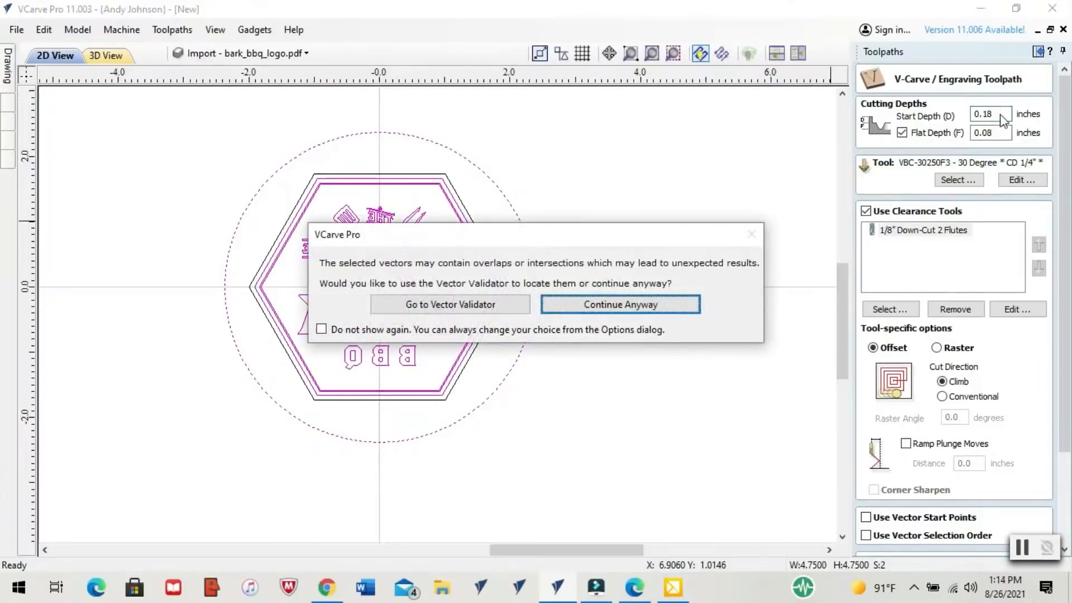
pyautogui.press('Return')
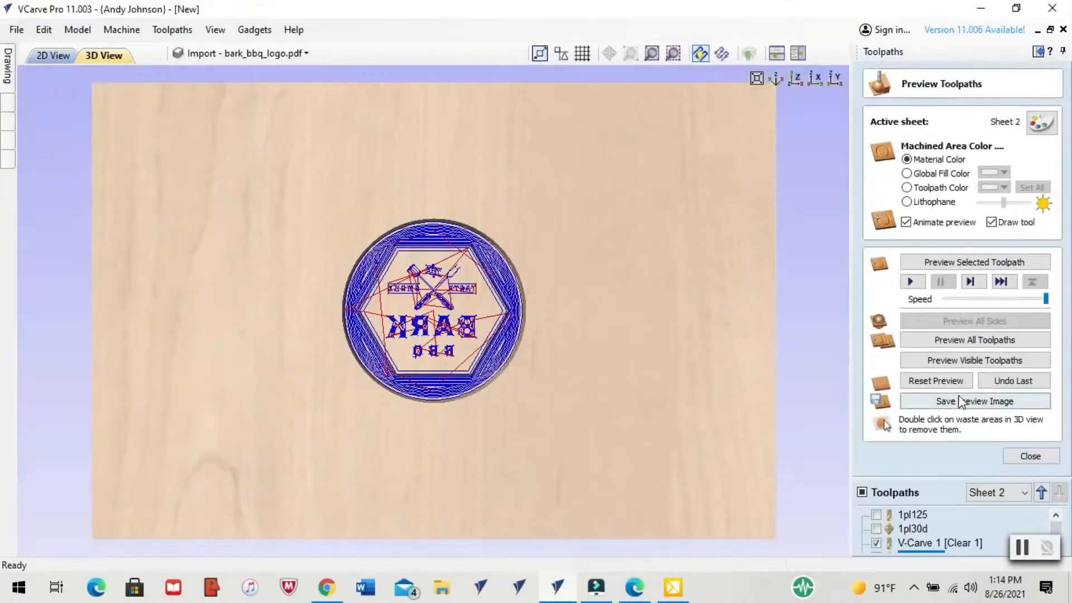
# Reset the preview, simulate the visible logo plug toolpaths, and inspect the mirrored carving up close from several angles before returning to the top-down view
pyautogui.click(954, 383)
pyautogui.click(951, 360)
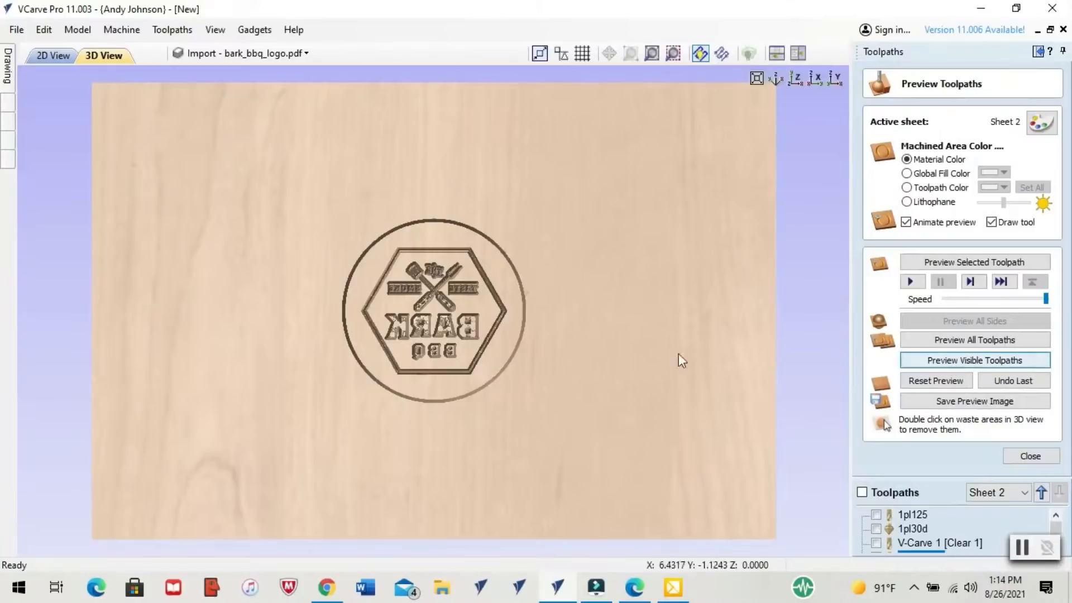
pyautogui.moveTo(434, 386); pyautogui.dragTo(461, 342)
pyautogui.scroll(5, 461, 343)
pyautogui.moveTo(297, 398); pyautogui.dragTo(218, 349)
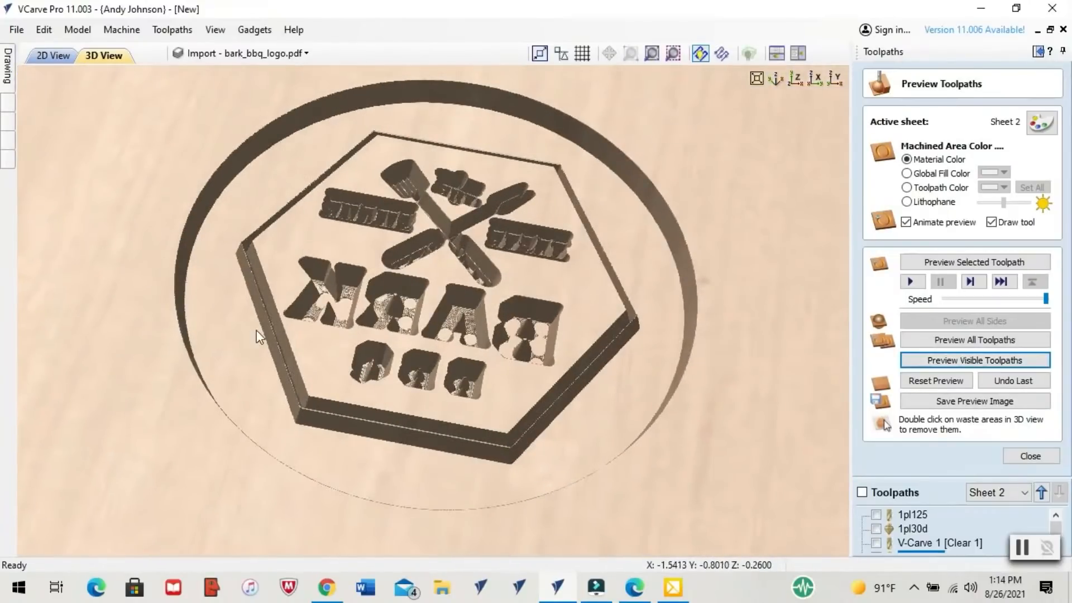
pyautogui.moveTo(273, 313); pyautogui.dragTo(235, 323)
pyautogui.moveTo(632, 347); pyautogui.dragTo(585, 392)
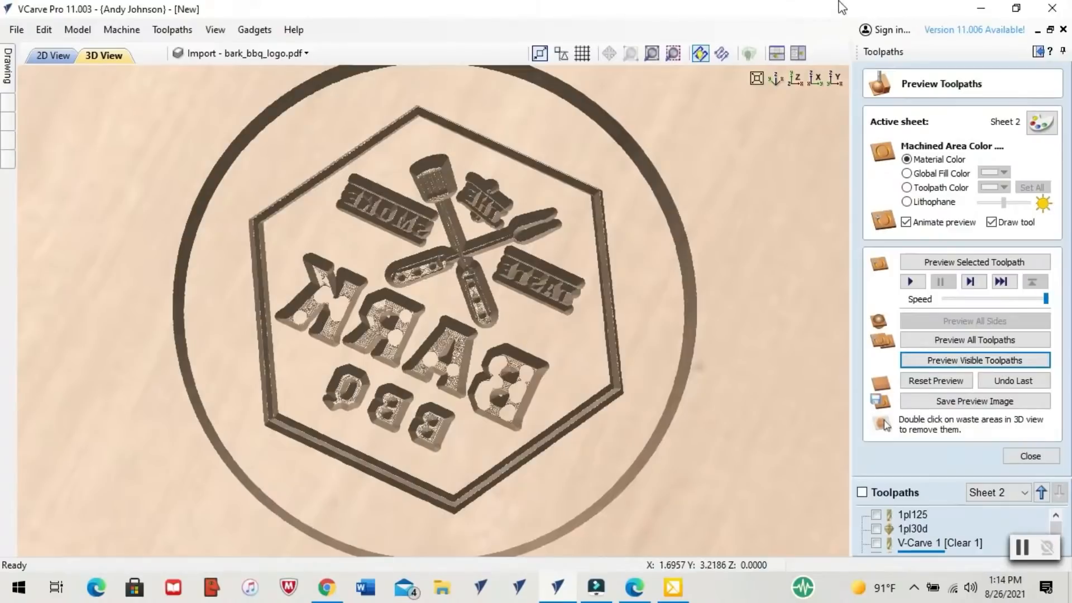
pyautogui.click(794, 79)
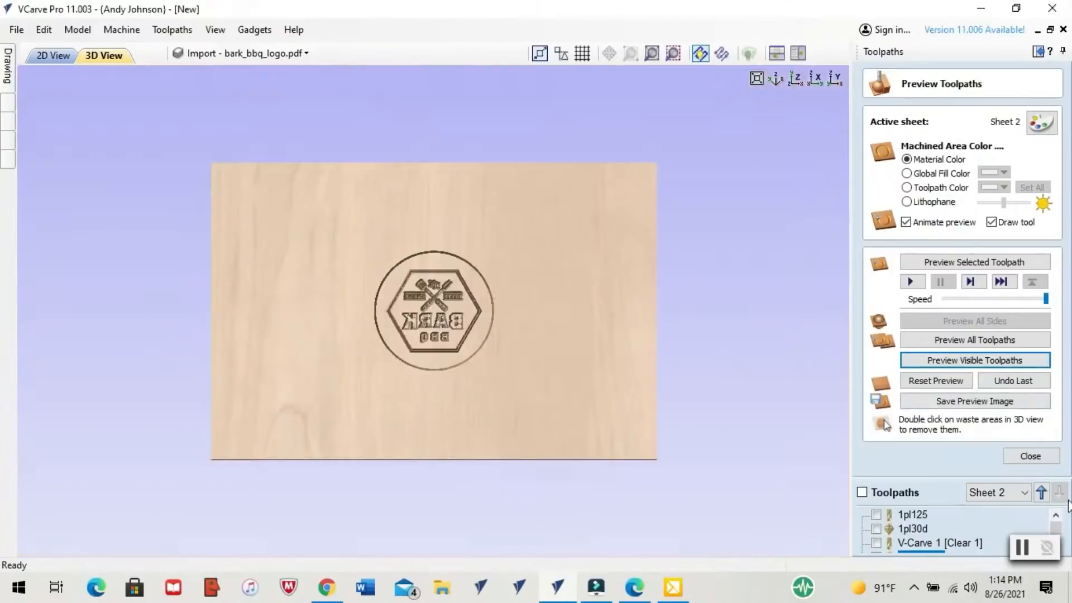
# Rename the logo plug's clearance toolpath as 2pl125 and its V-carve toolpath as 2pl30d
pyautogui.moveTo(1055, 528); pyautogui.dragTo(1055, 536)
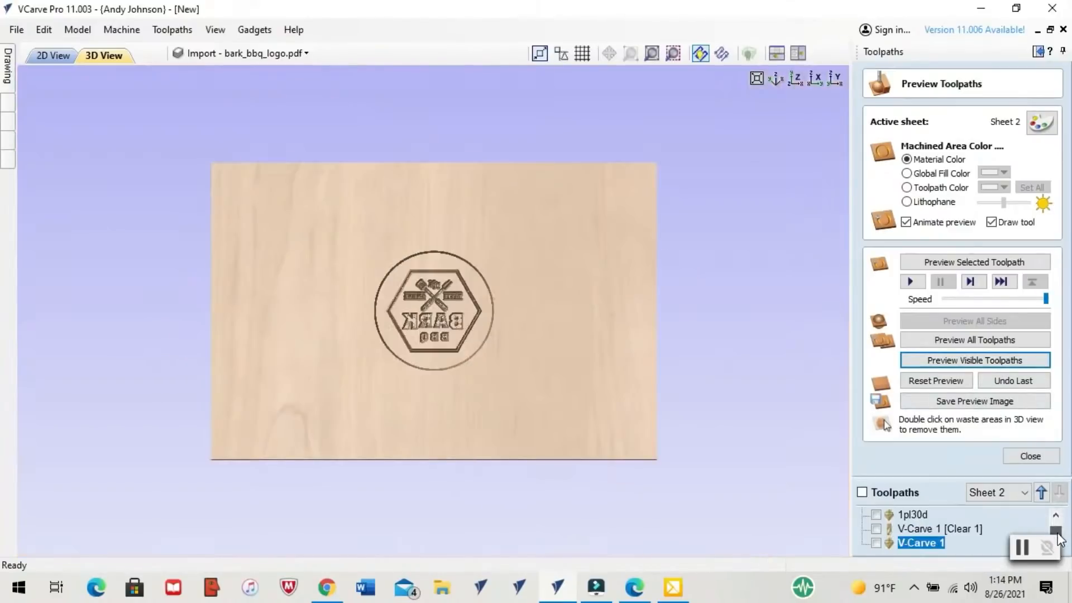
pyautogui.rightClick(924, 526)
pyautogui.click(948, 395)
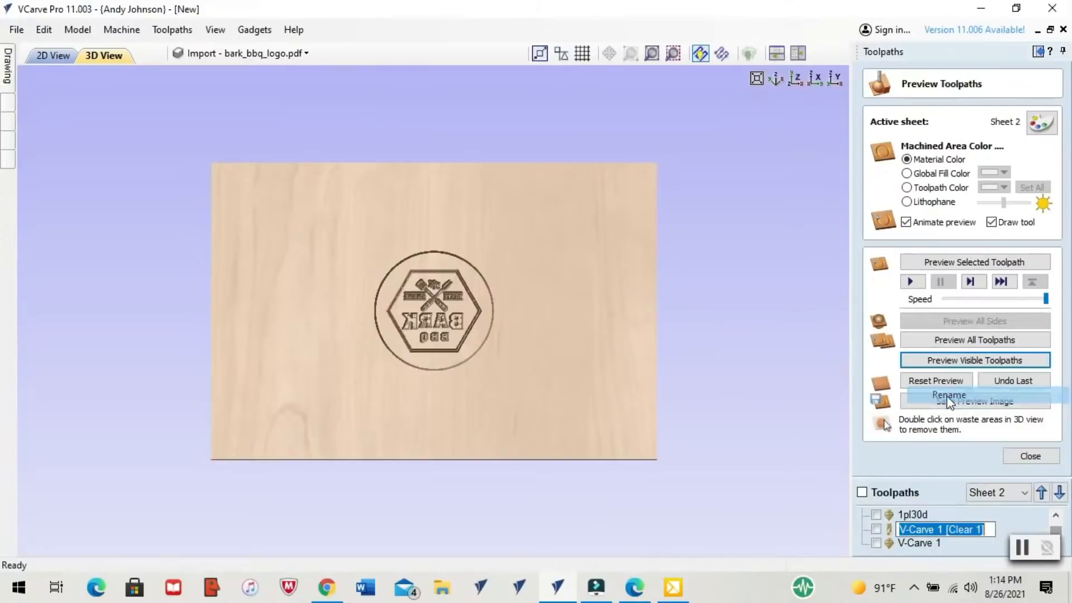
pyautogui.write('2pl')
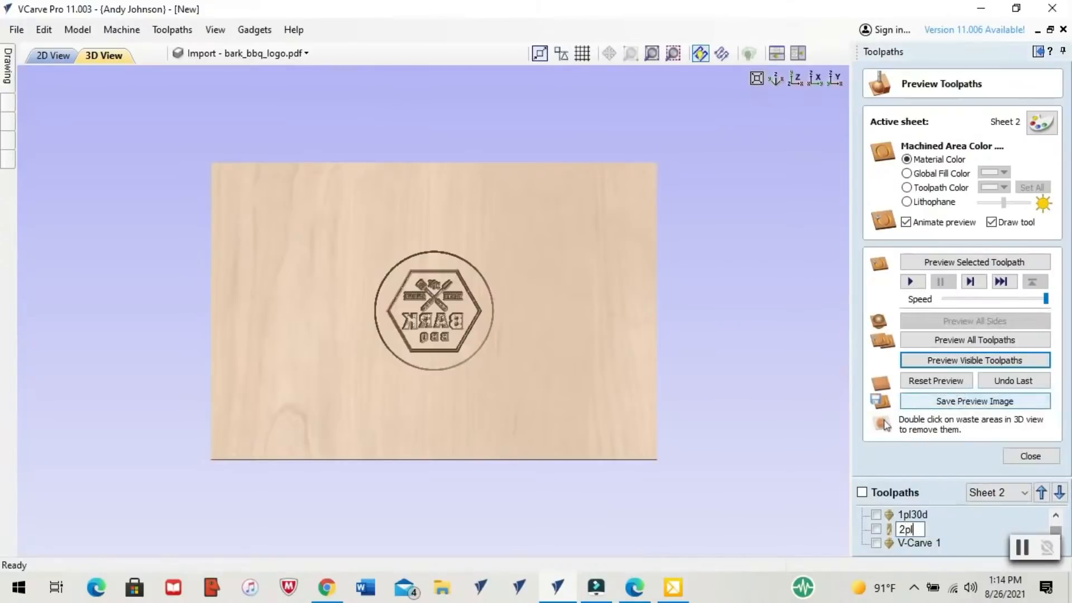
pyautogui.write('125')
pyautogui.press('Return')
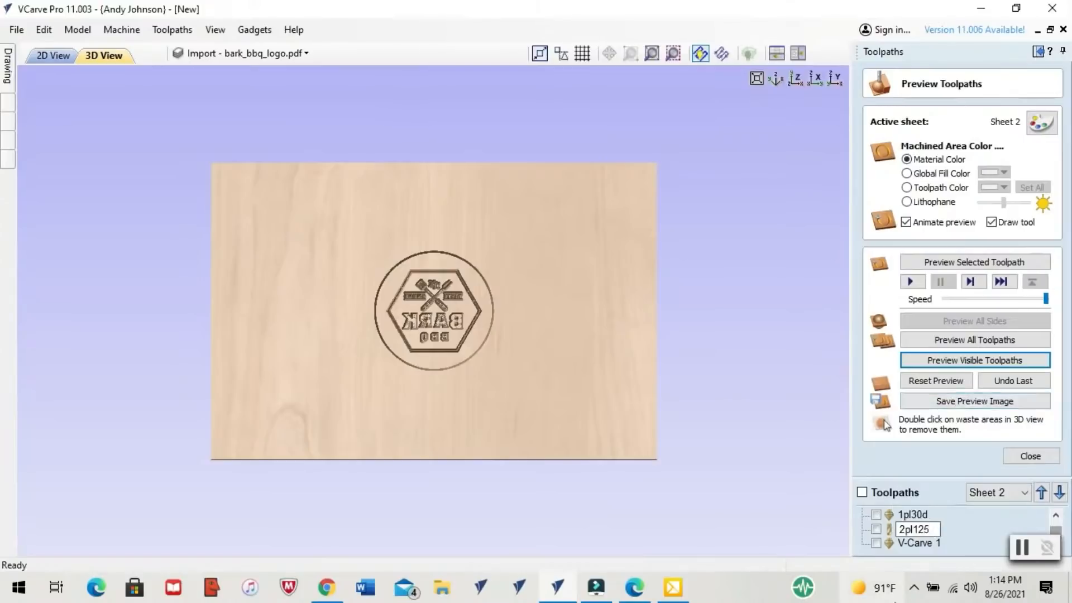
pyautogui.rightClick(912, 545)
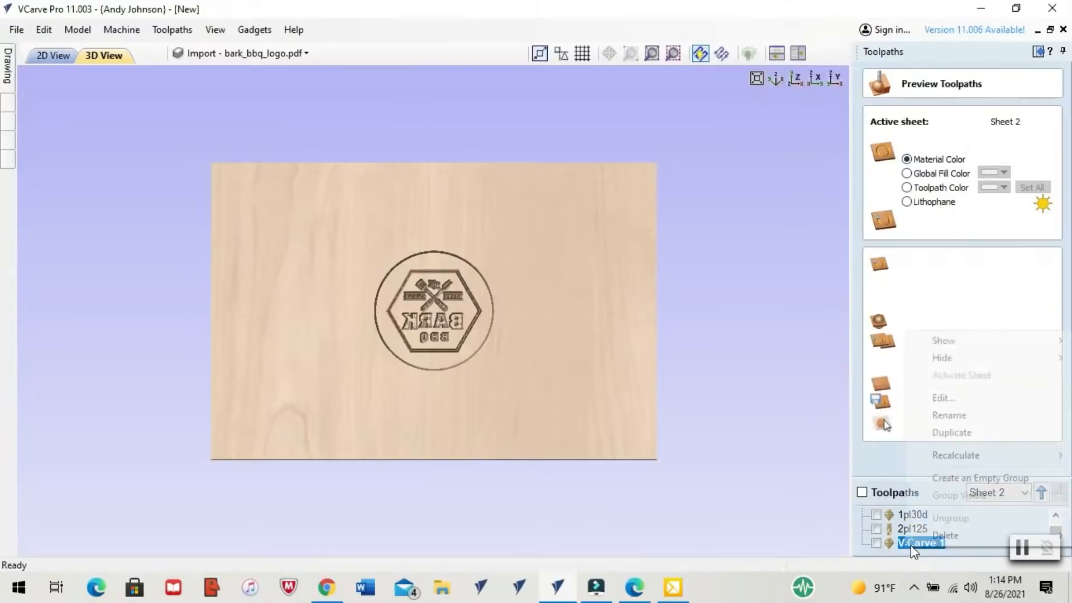
pyautogui.click(943, 416)
pyautogui.write('2pl30d')
pyautogui.press('Return')
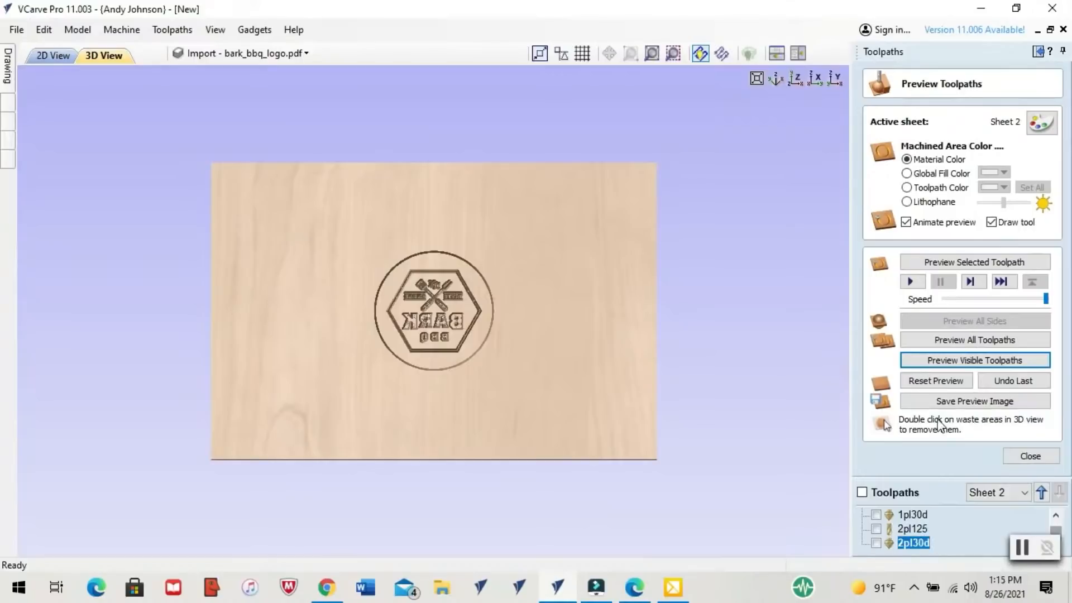
# Review the 2D layout and pocket toolpaths of Sheet 1, and return to Sheet 2
pyautogui.click(35, 59)
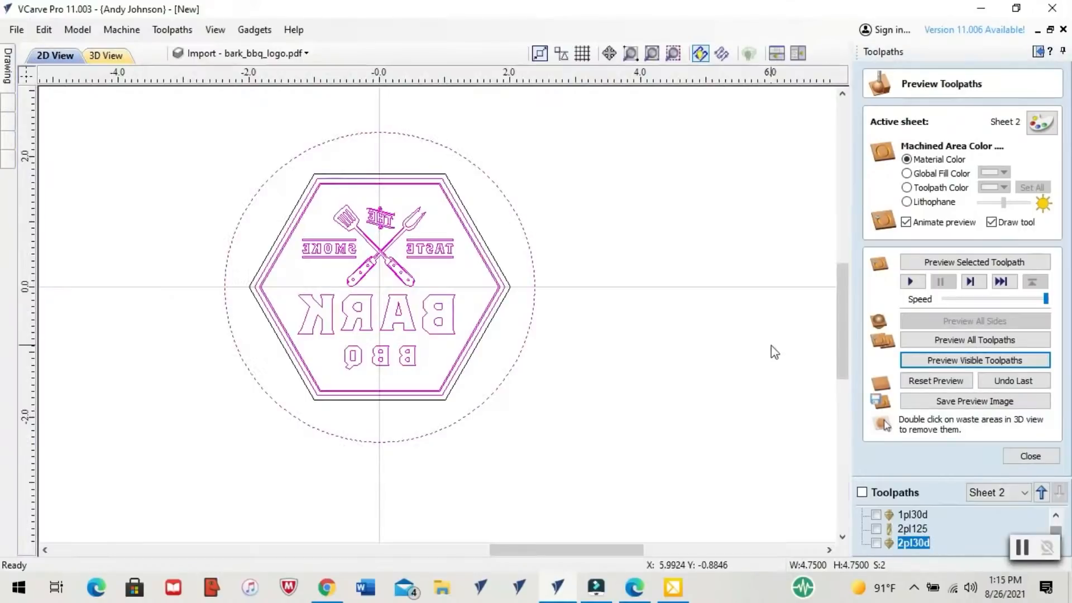
pyautogui.click(1009, 494)
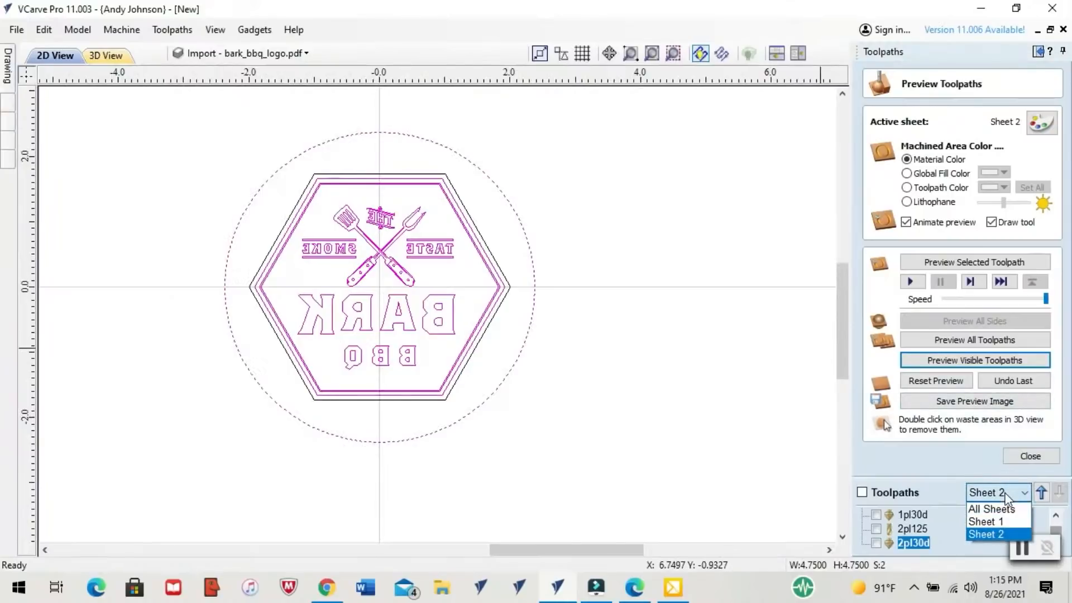
pyautogui.click(984, 523)
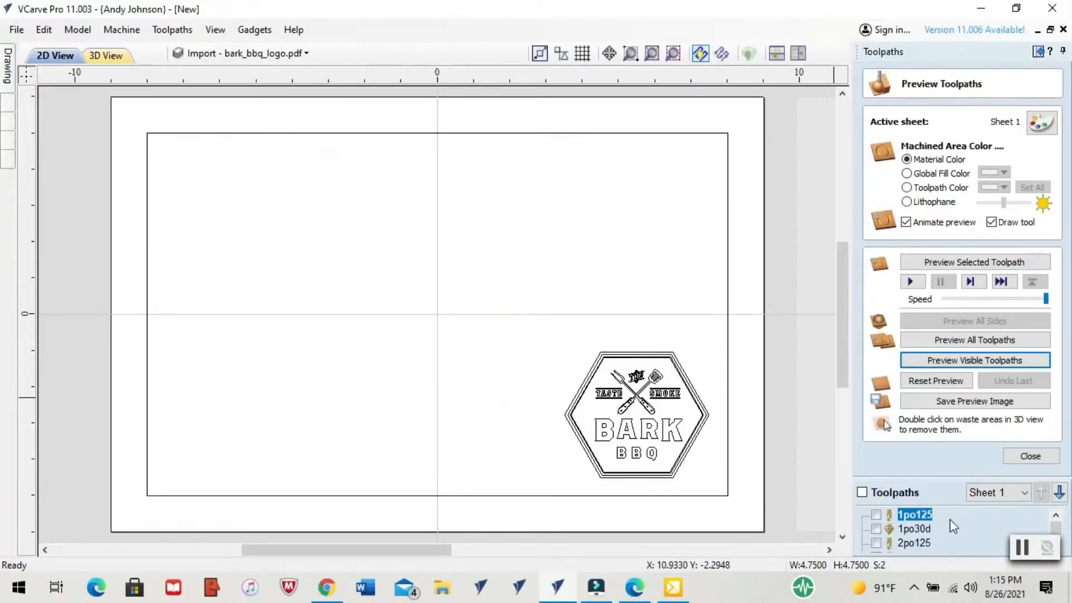
pyautogui.click(980, 498)
pyautogui.click(967, 529)
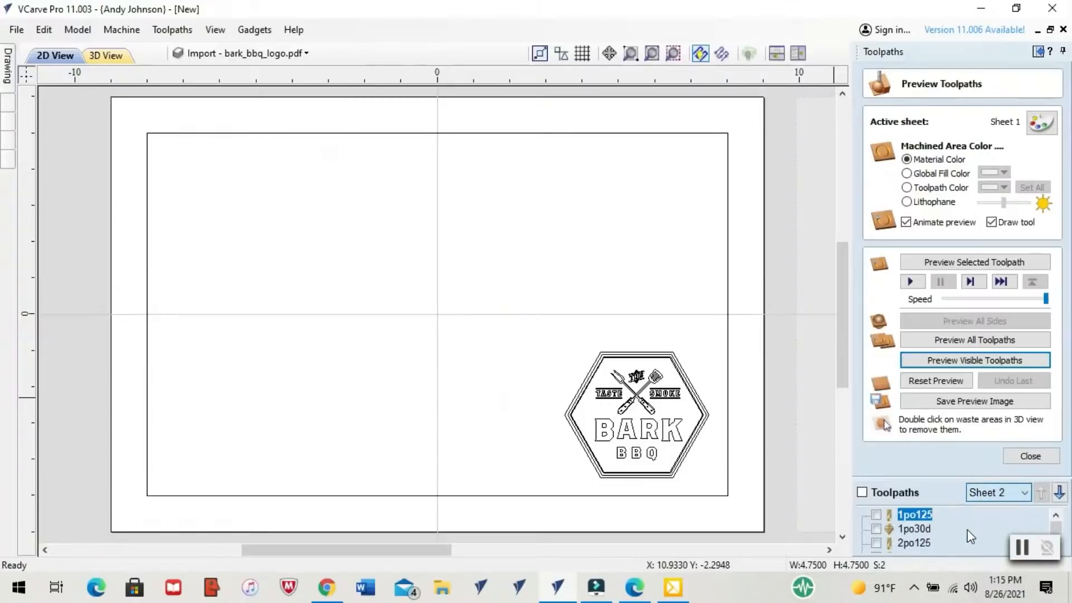